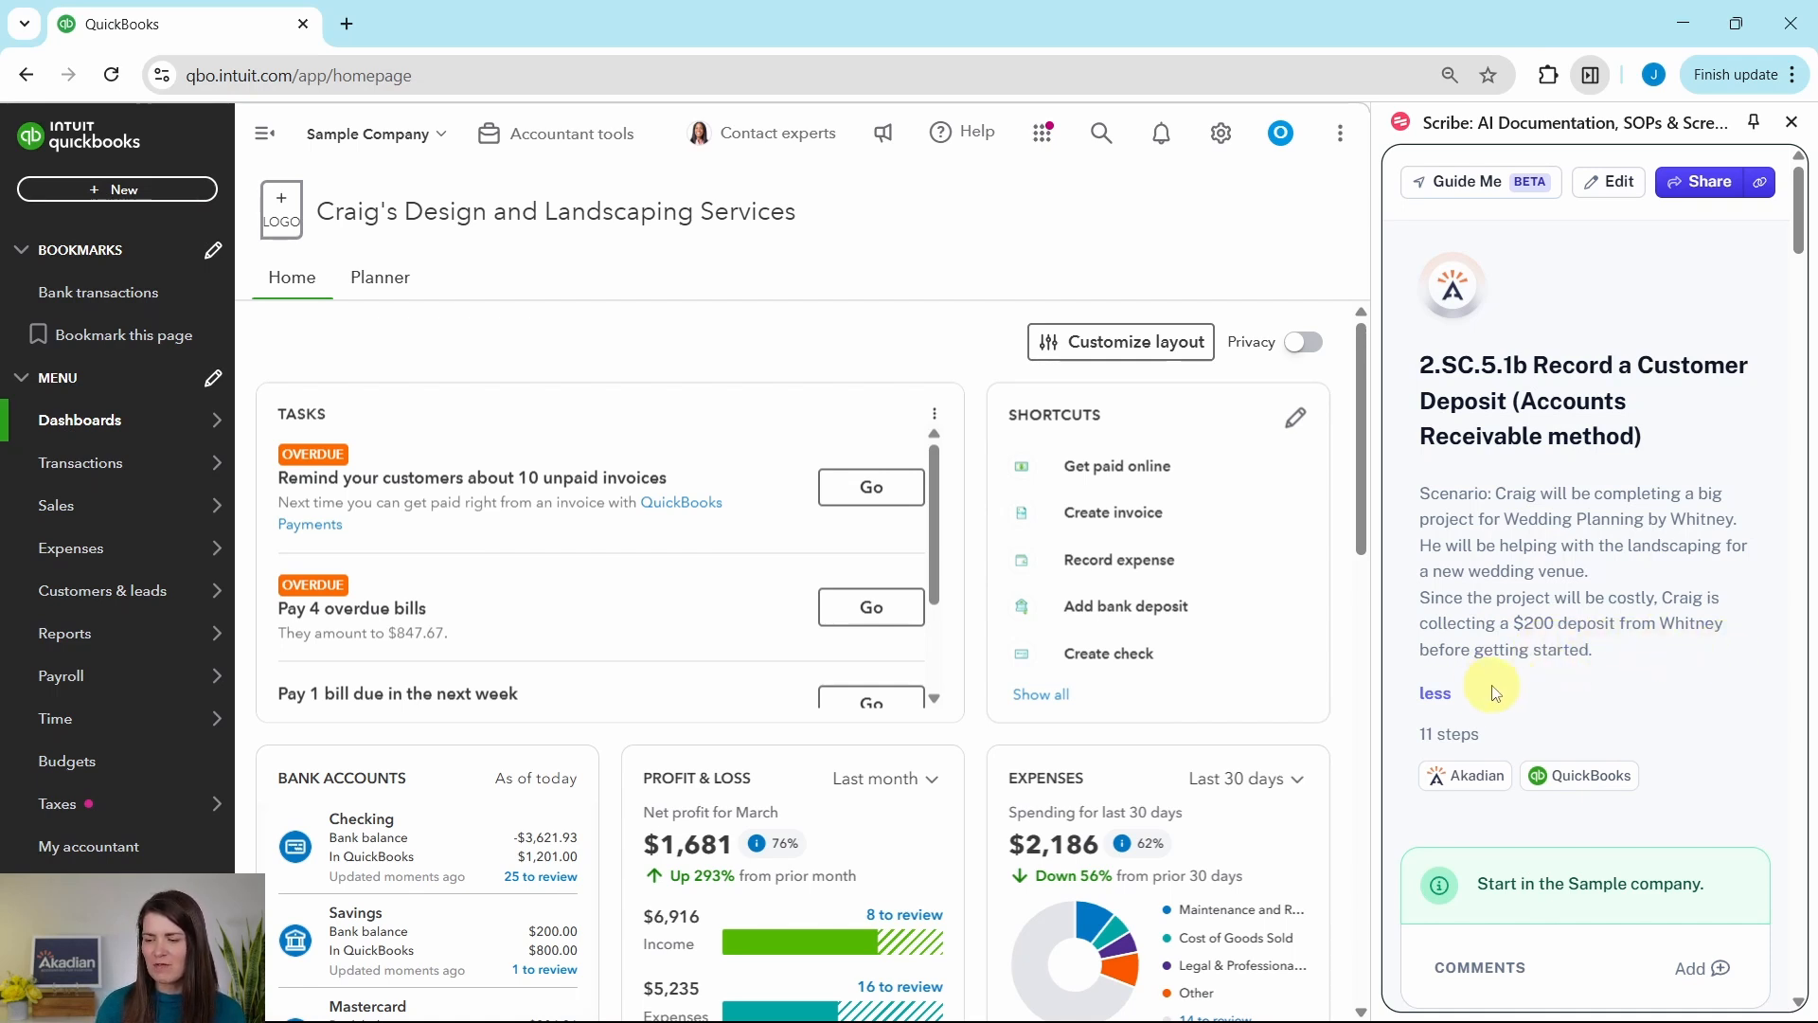
Step: Review the customer deposit exercise instructions and open a new Receive Payment form
scroll(1543, 578, down, 5)
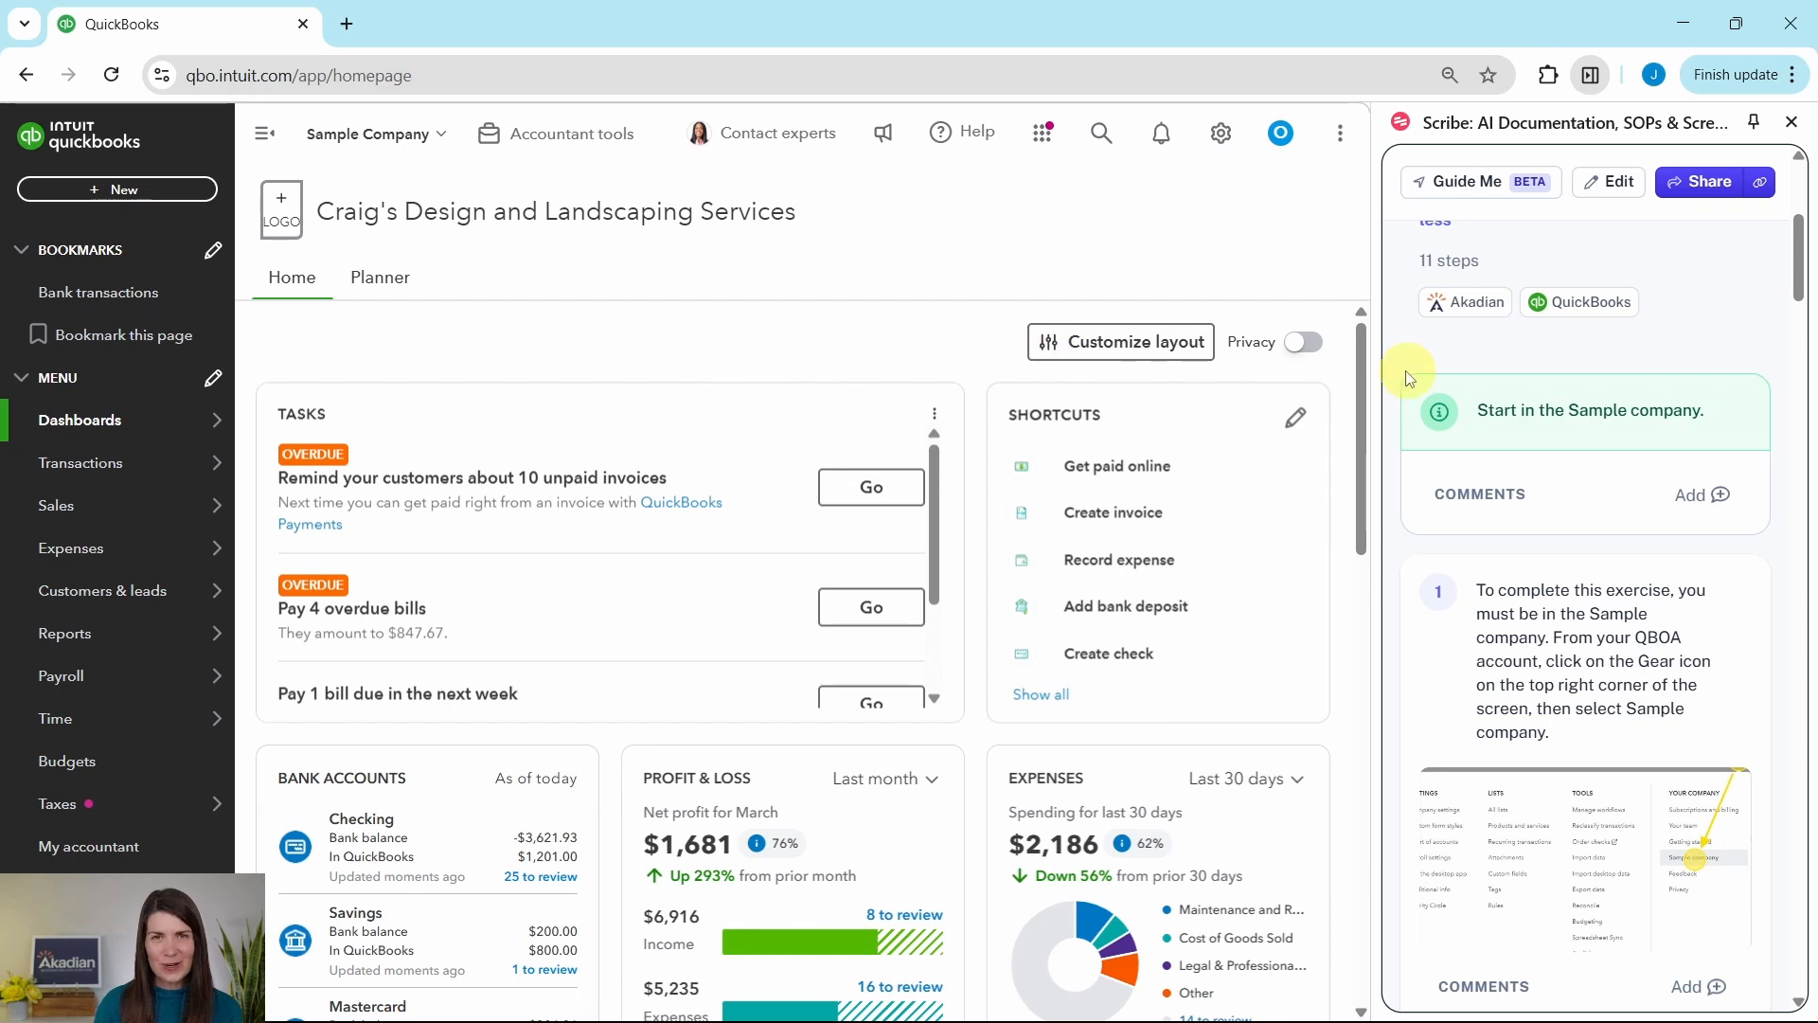
scroll(1589, 445, down, 8)
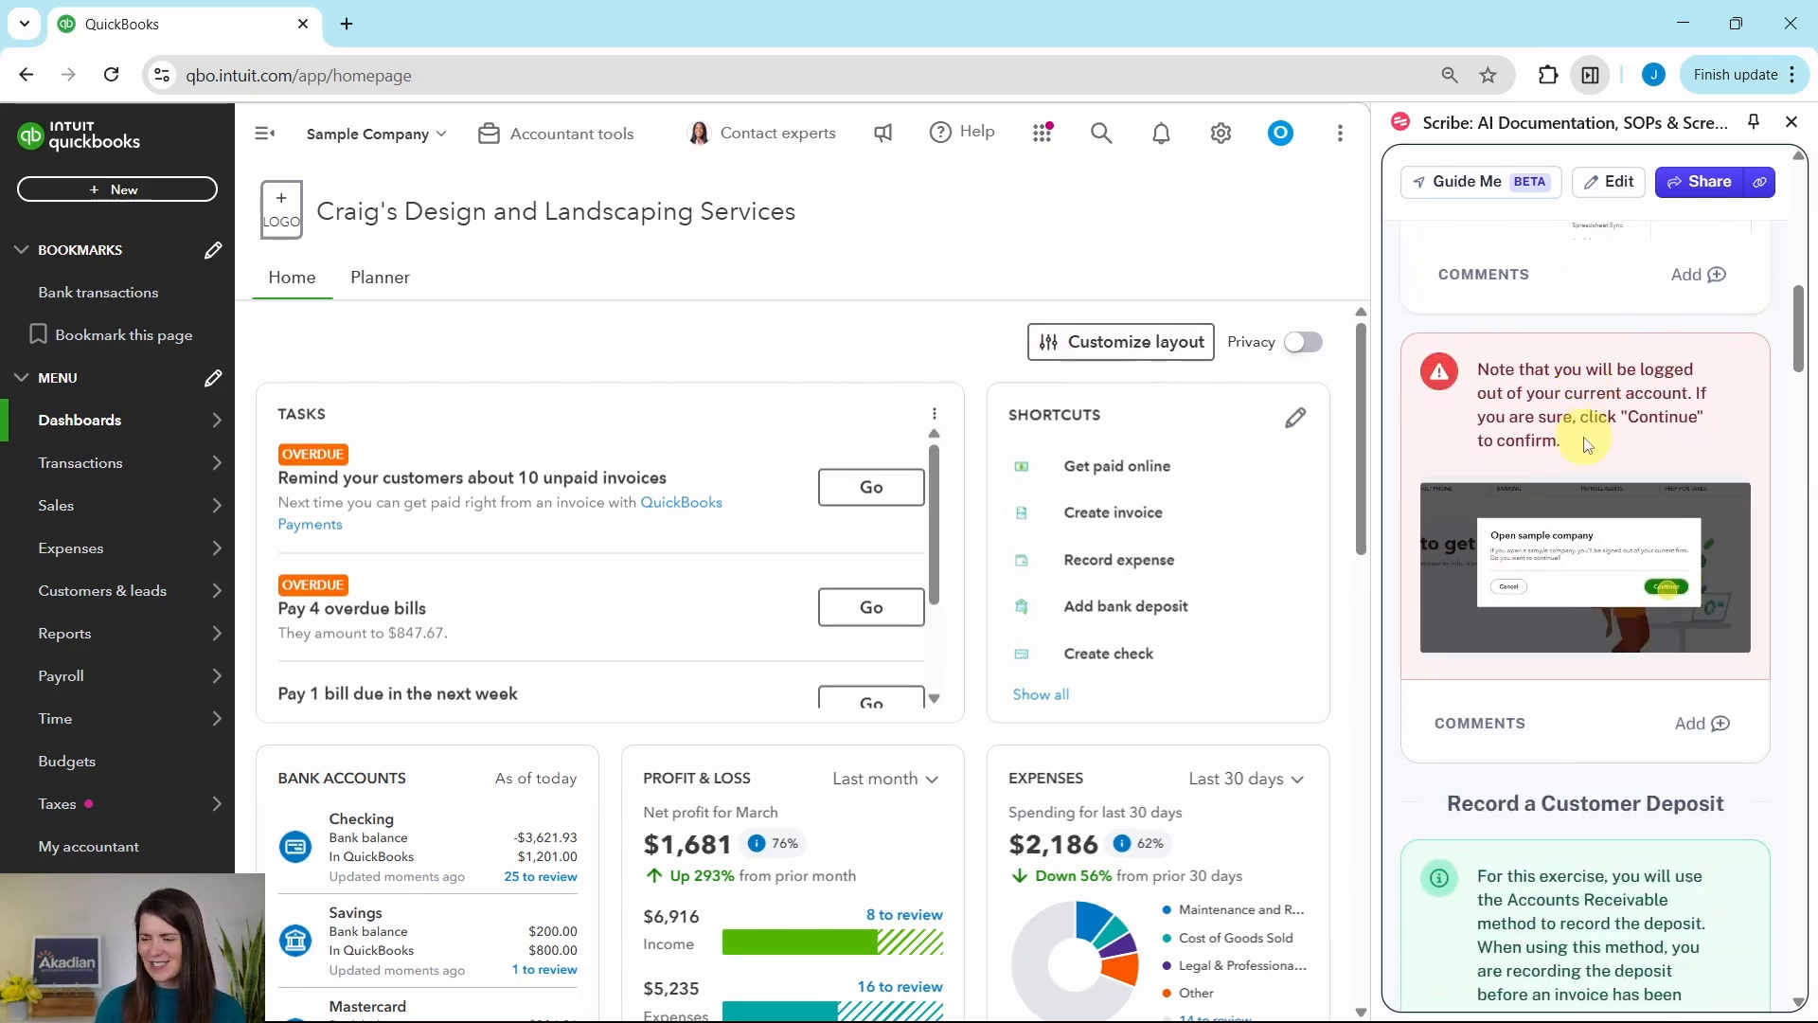
scroll(1589, 445, down, 5)
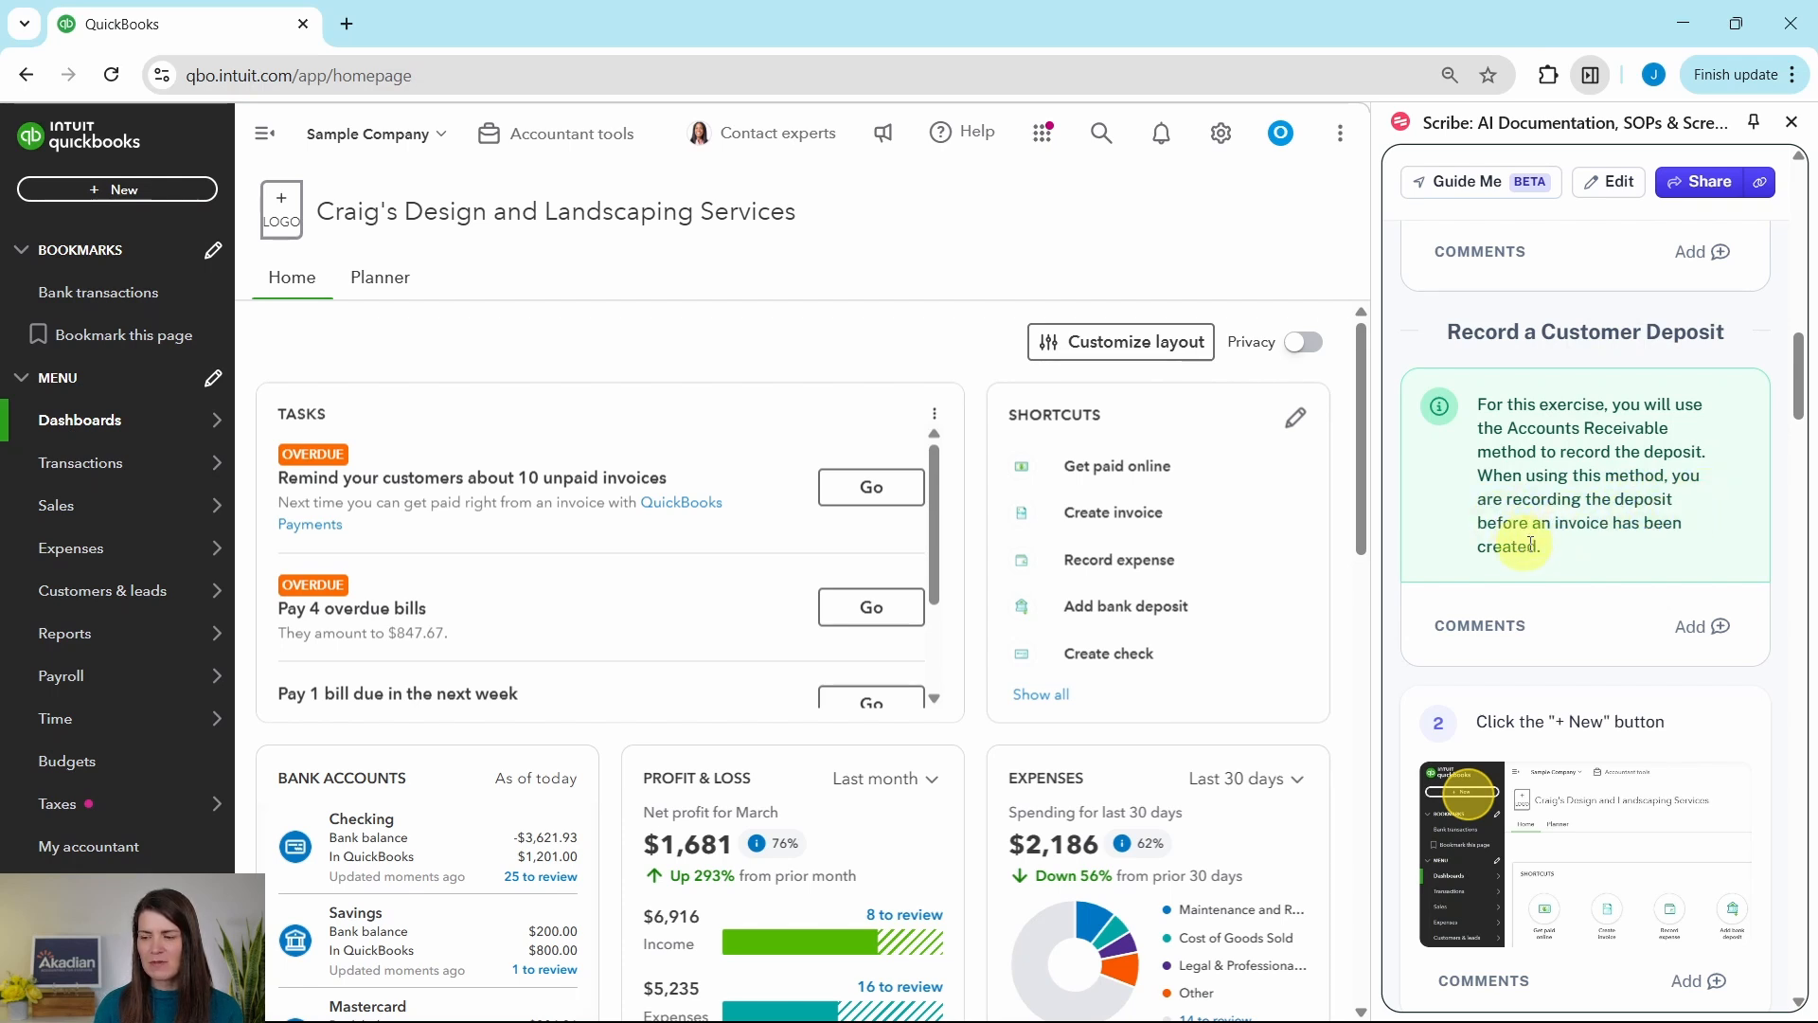
scroll(1658, 540, down, 4)
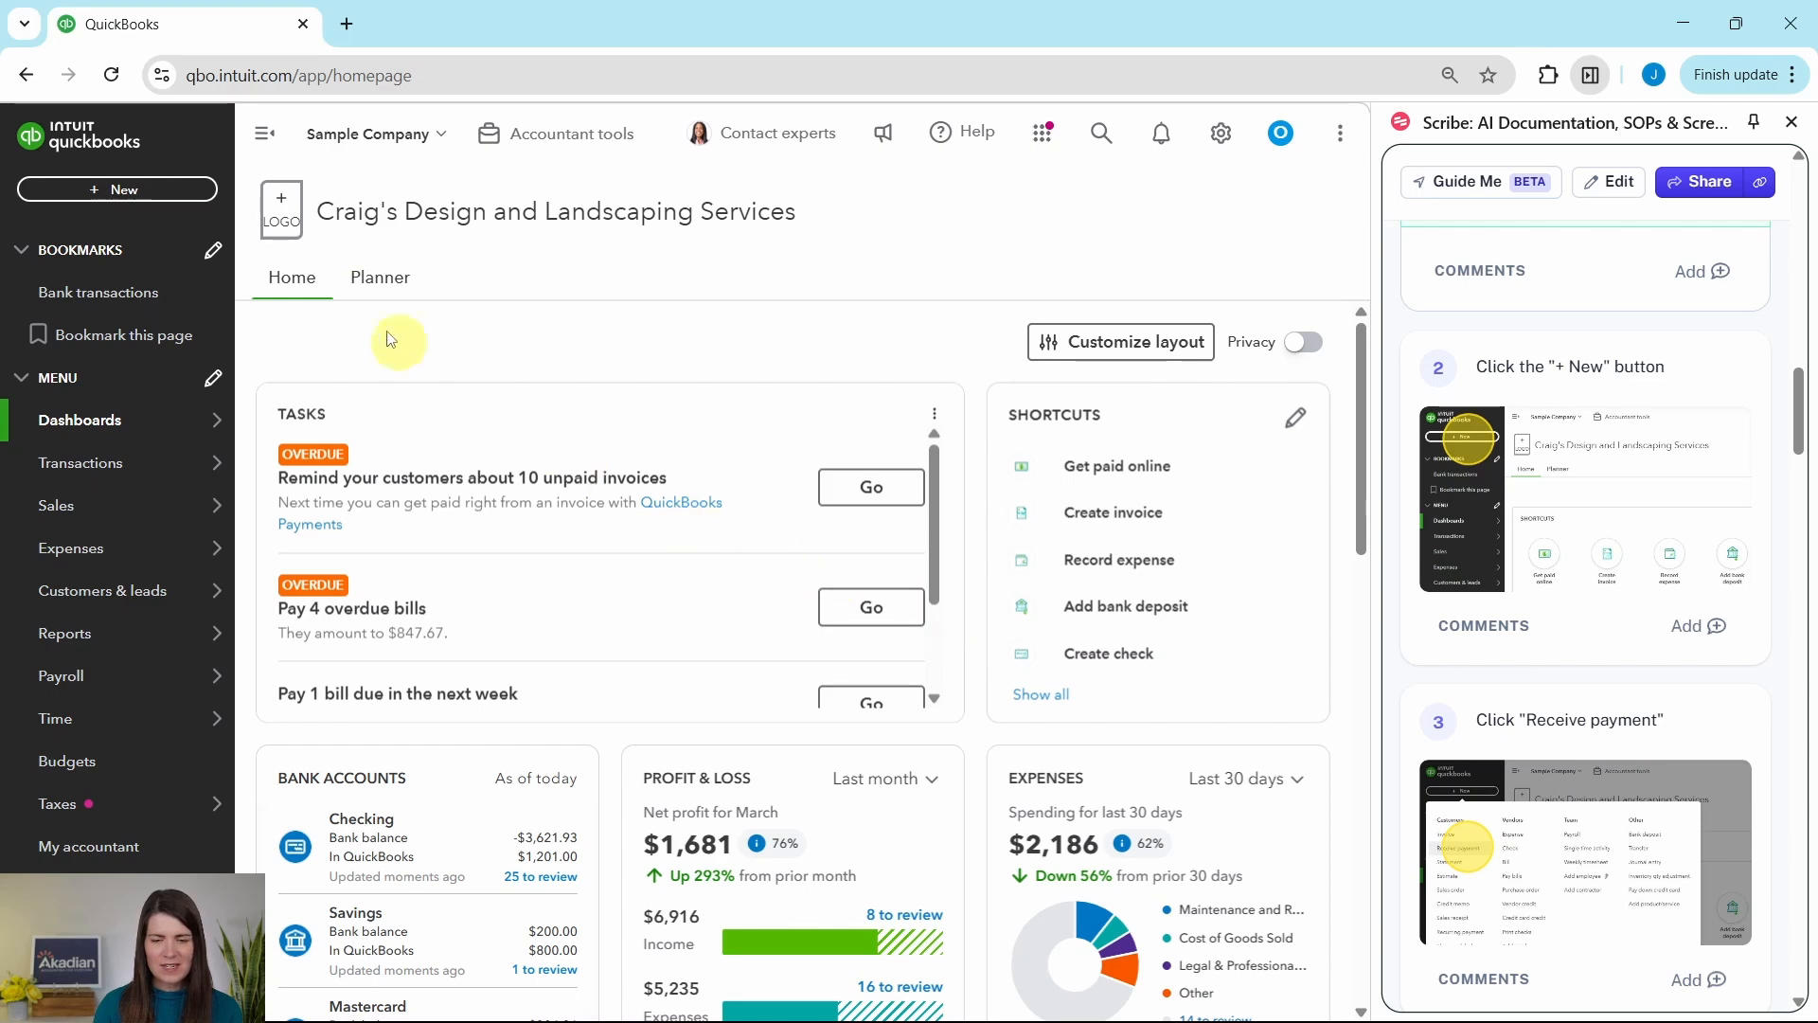
click(98, 190)
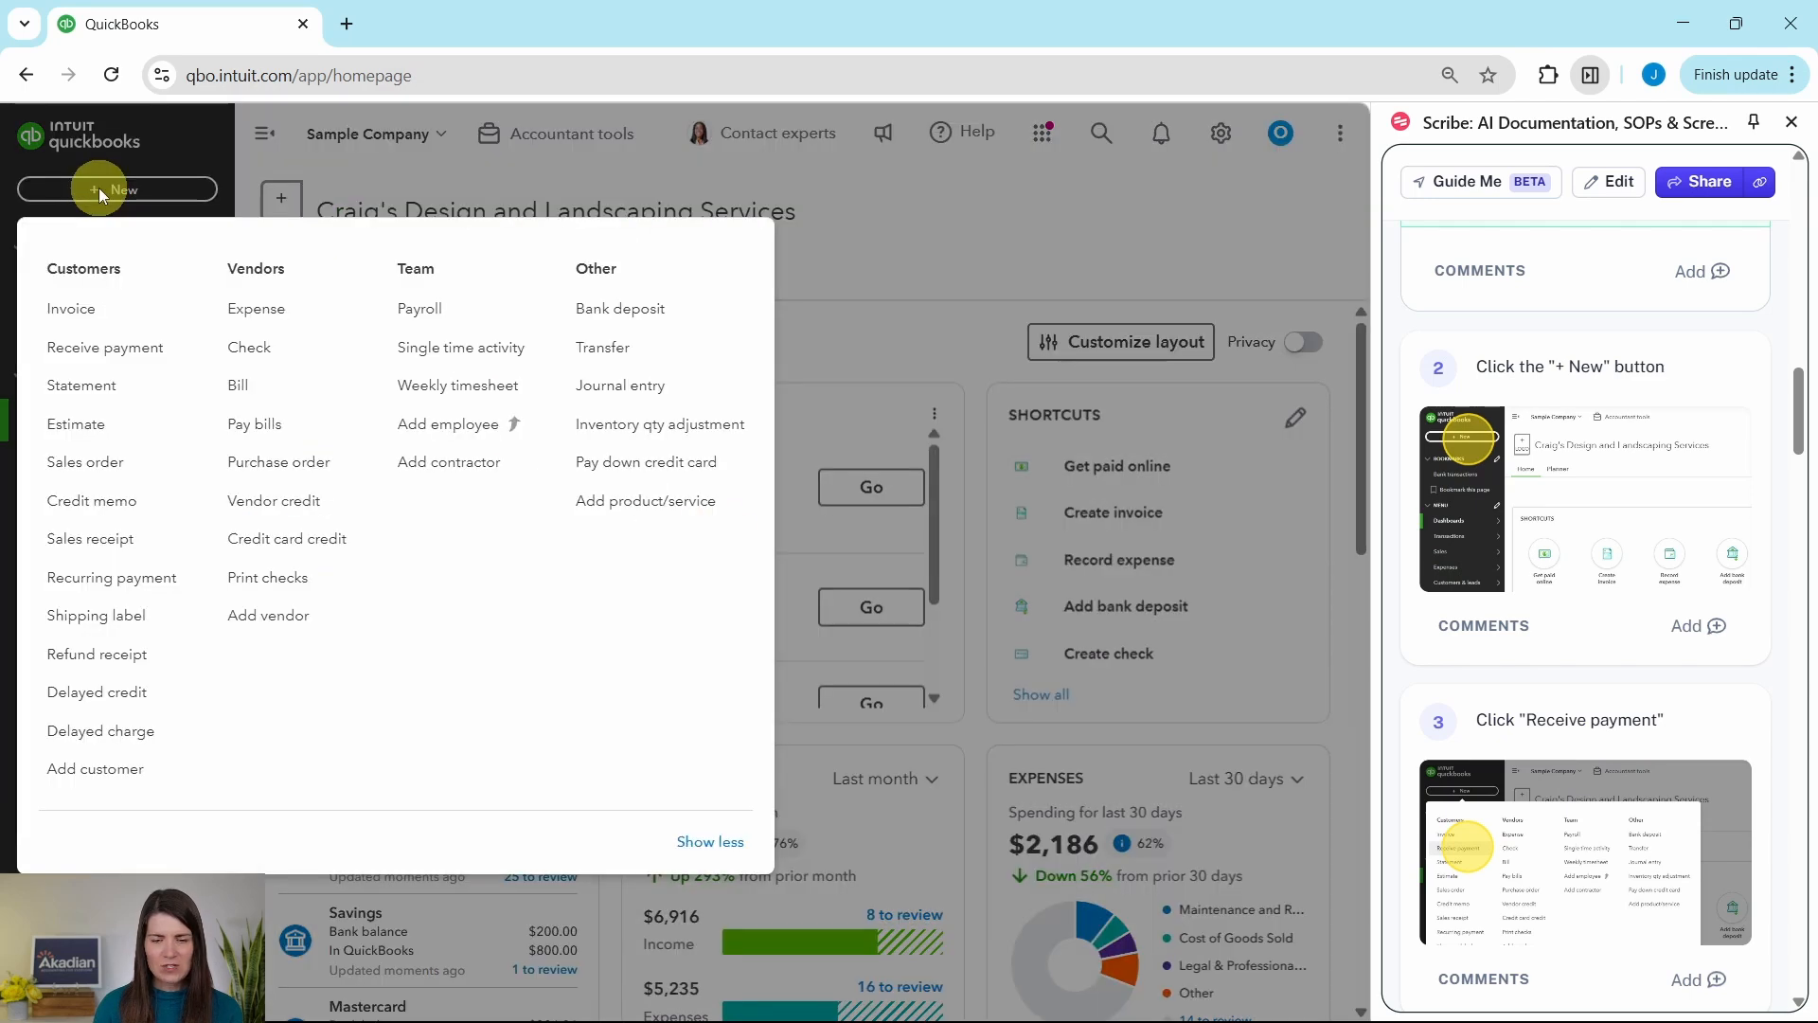
click(118, 362)
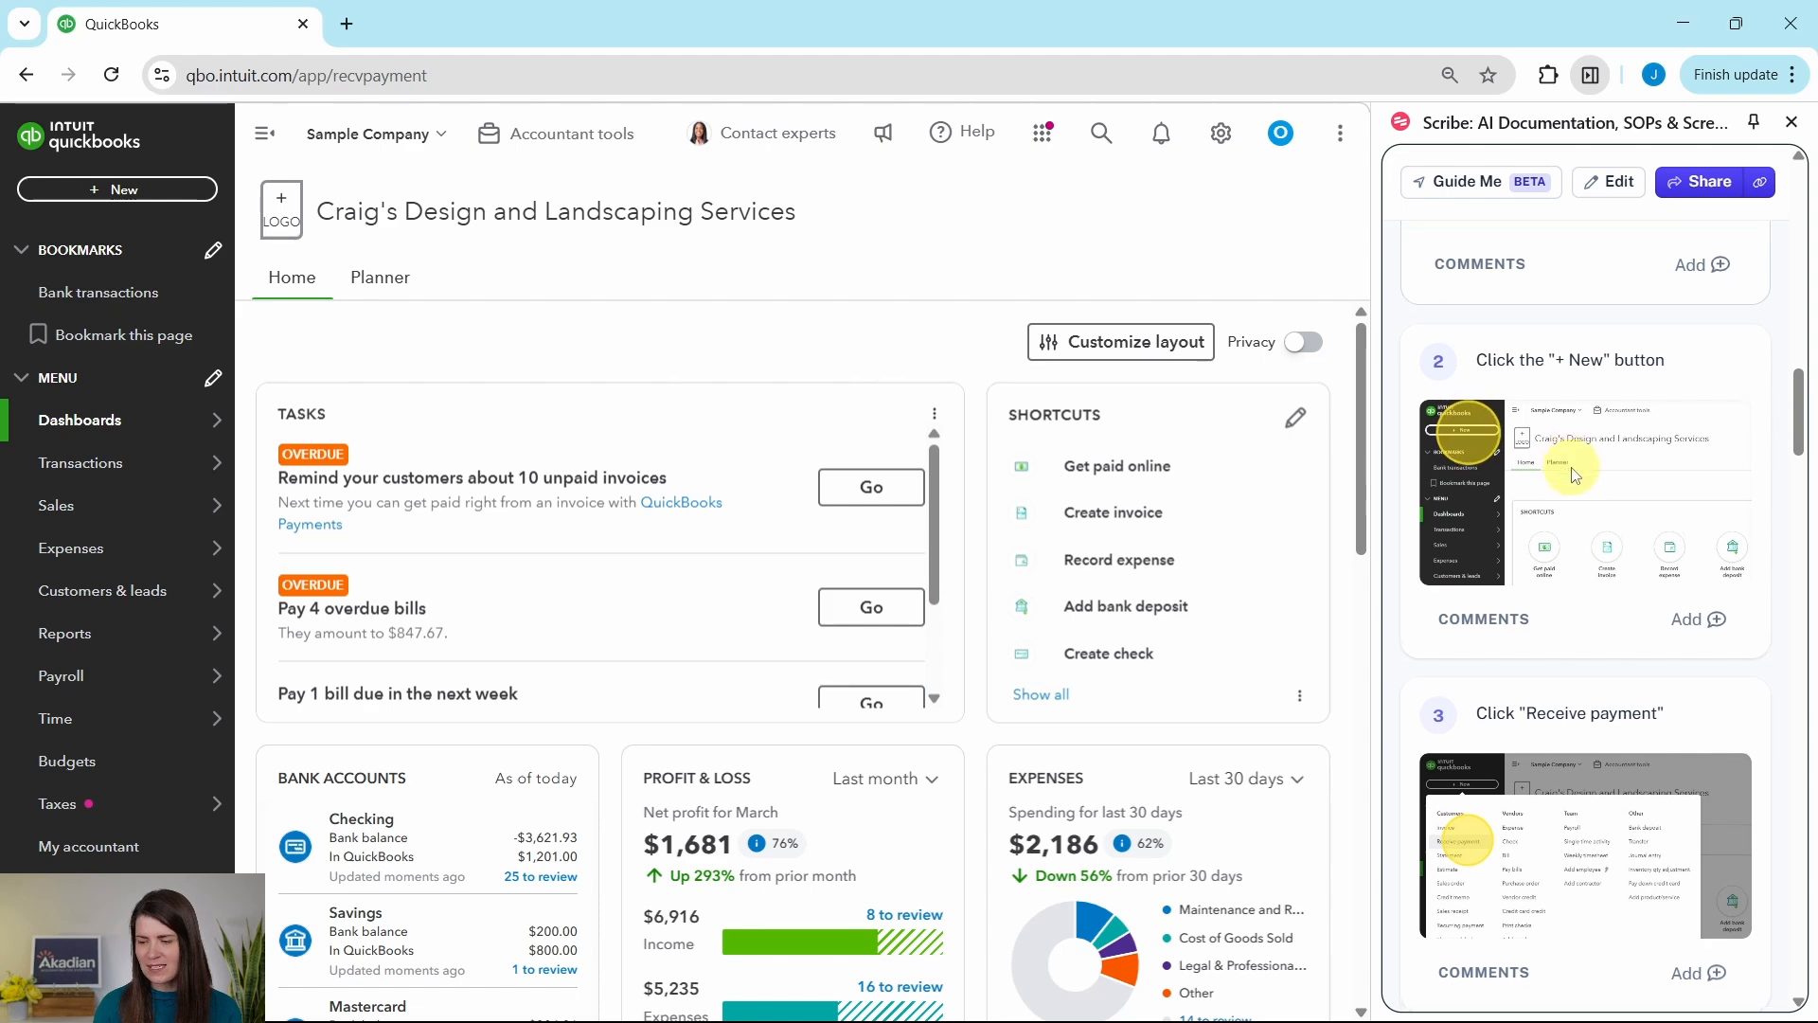
Step: Choose Wedding Planning by Whitney as the customer for the received payment
scroll(1575, 475, down, 3)
scroll(1583, 568, down, 4)
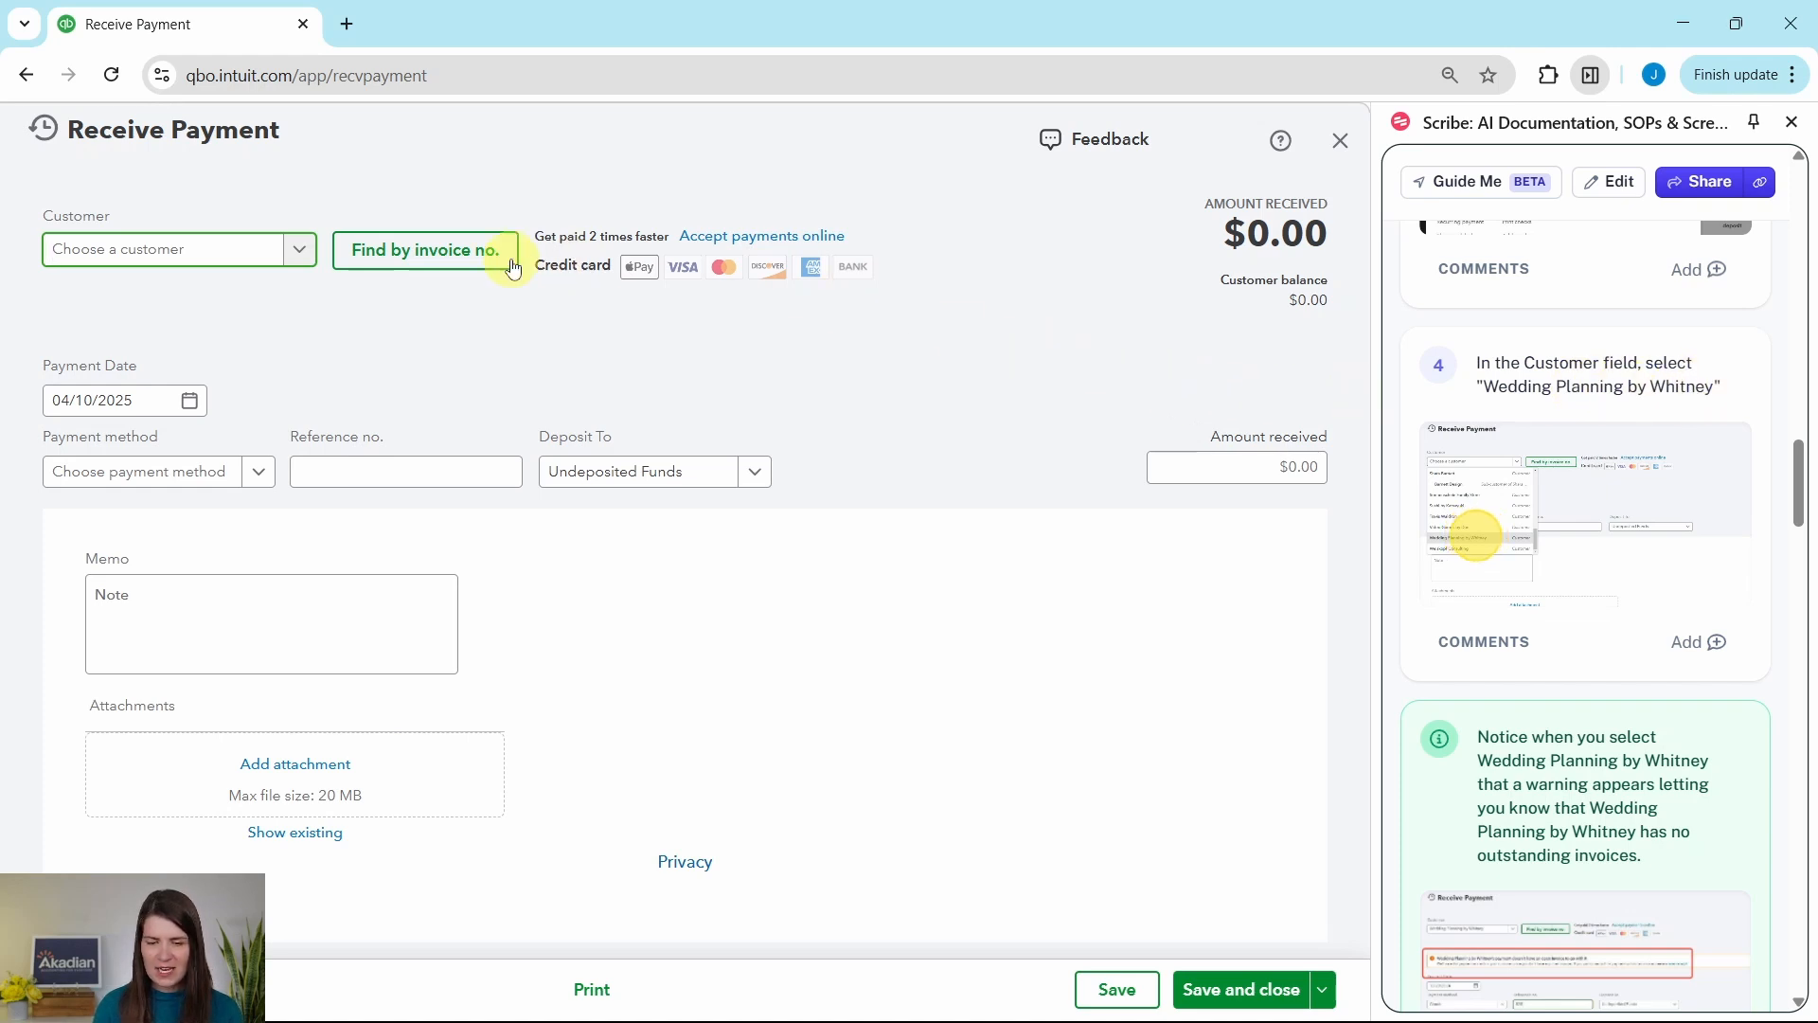
click(297, 251)
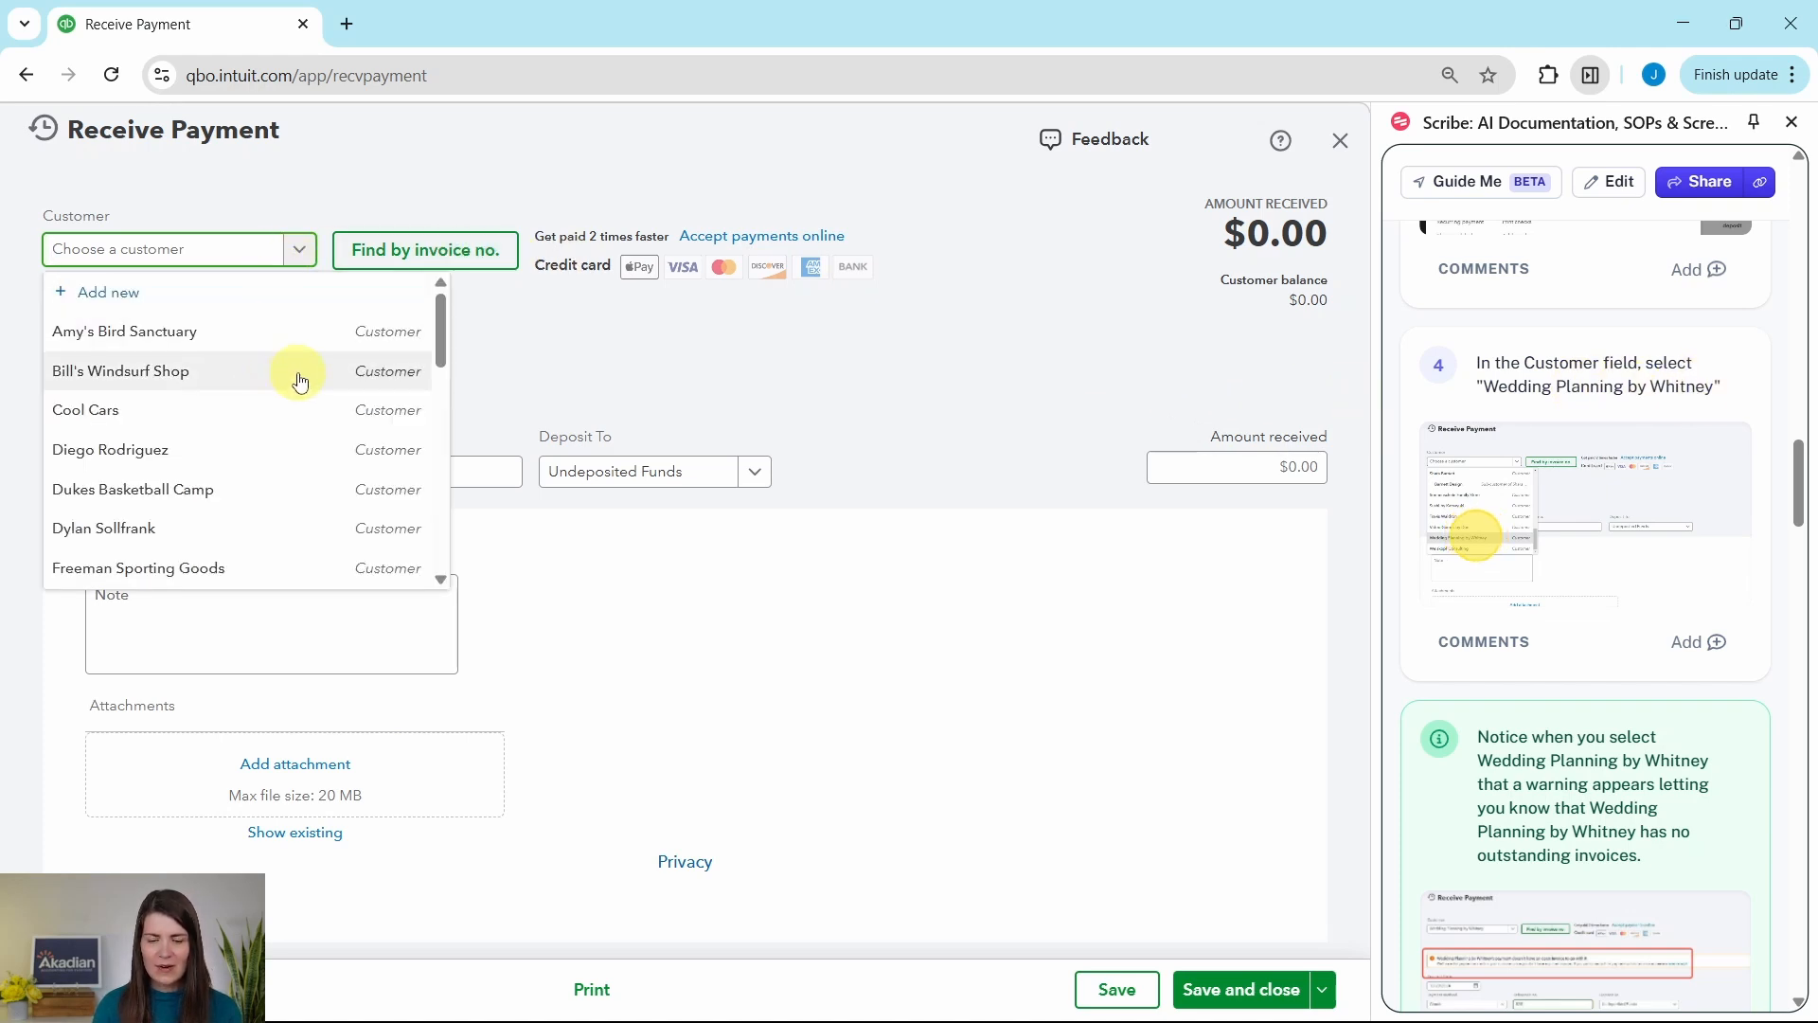
scroll(273, 379, down, 12)
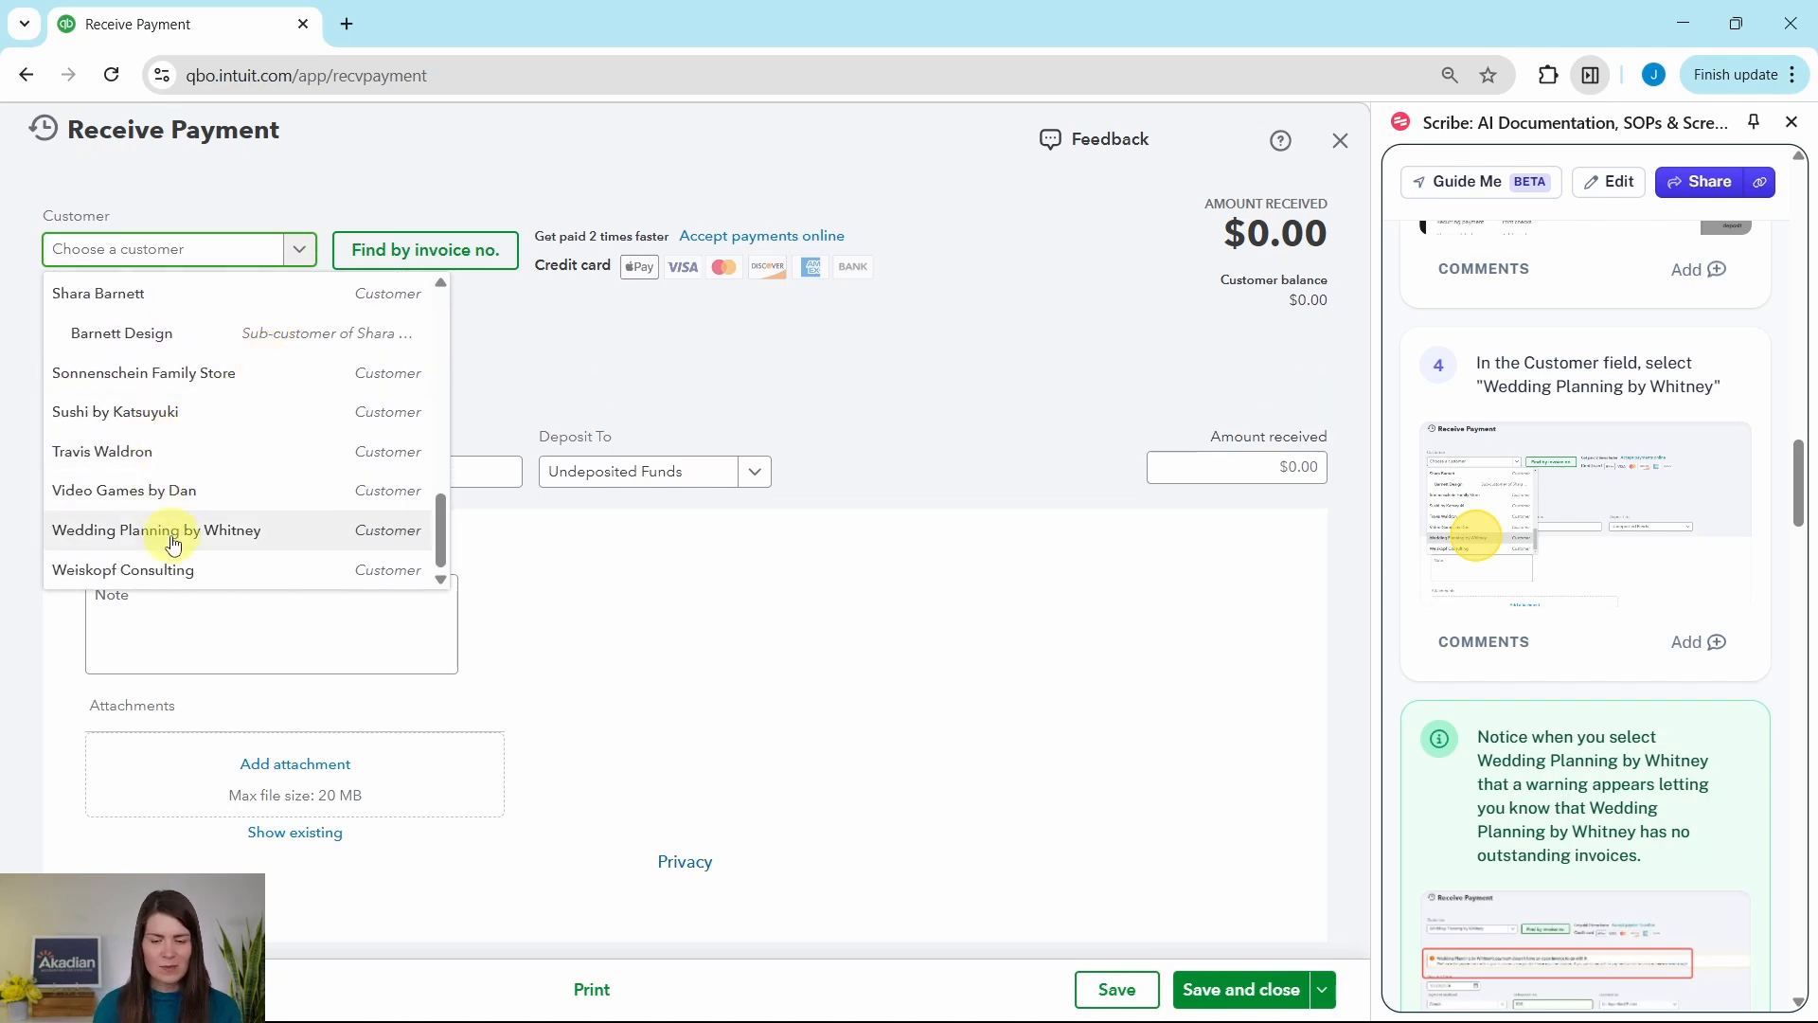
click(169, 533)
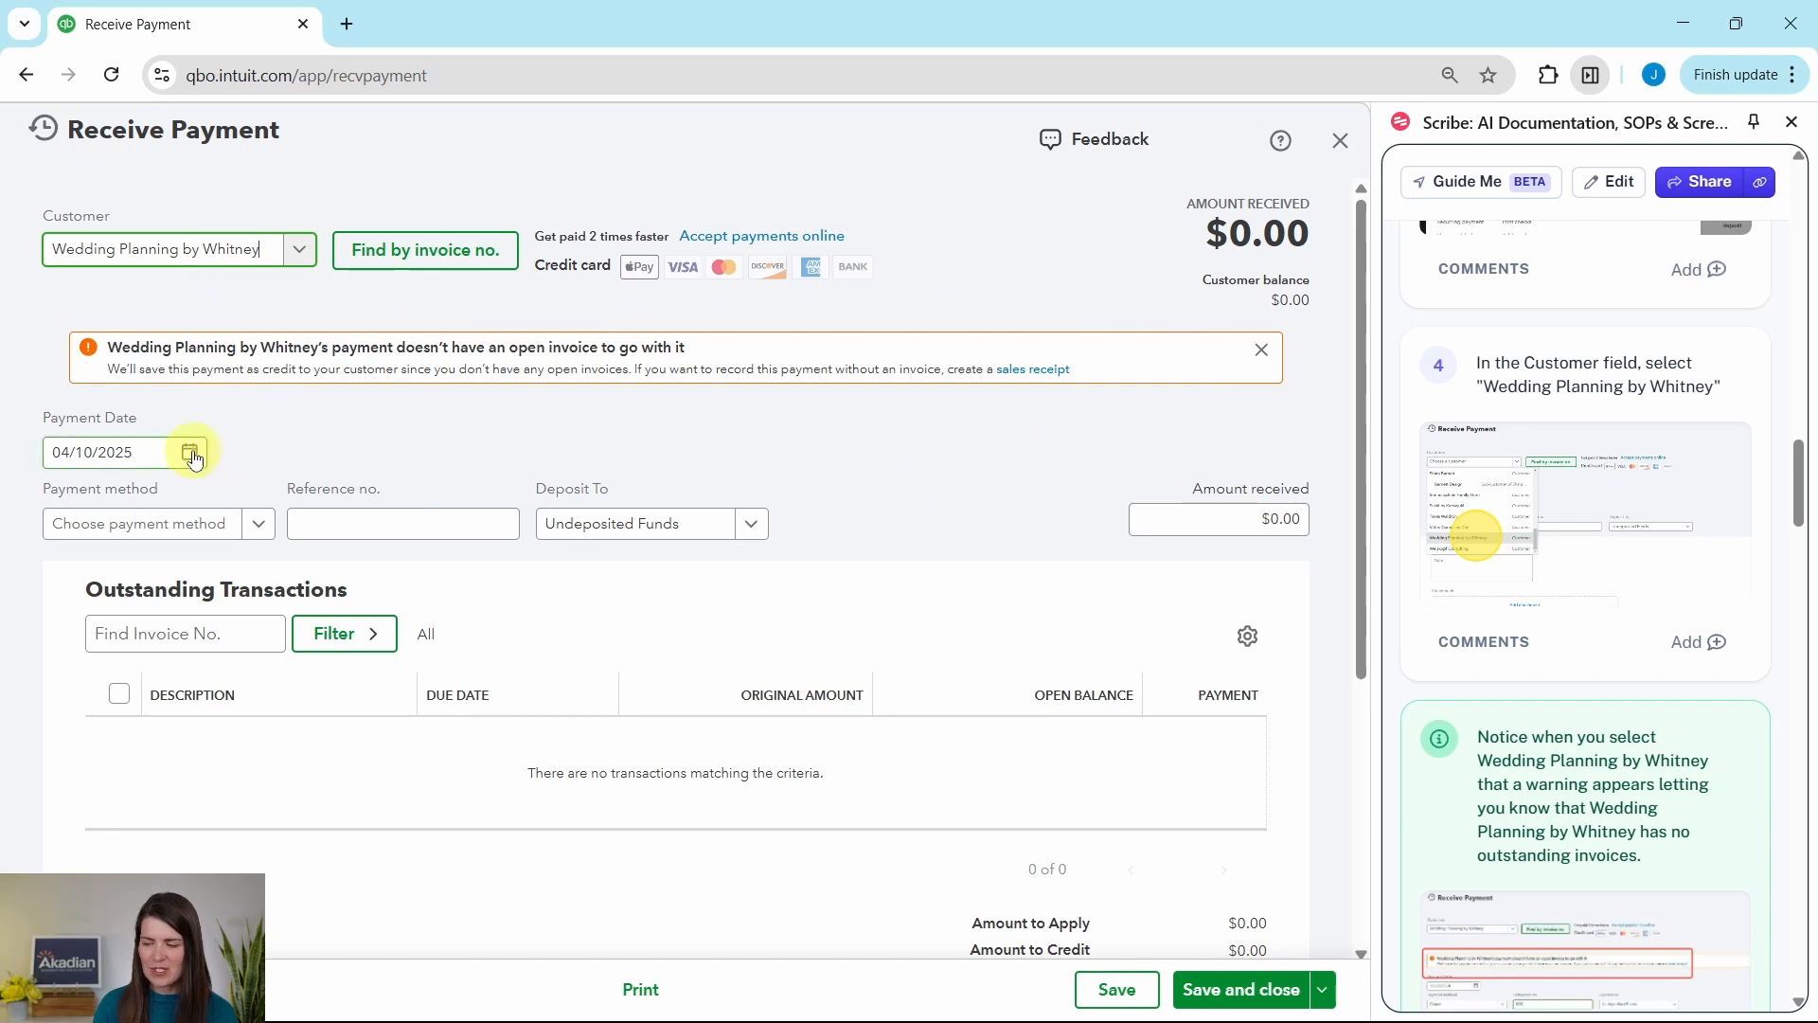
Step: Set the payment method to Check and enter 525 as the reference number
scroll(1478, 530, down, 4)
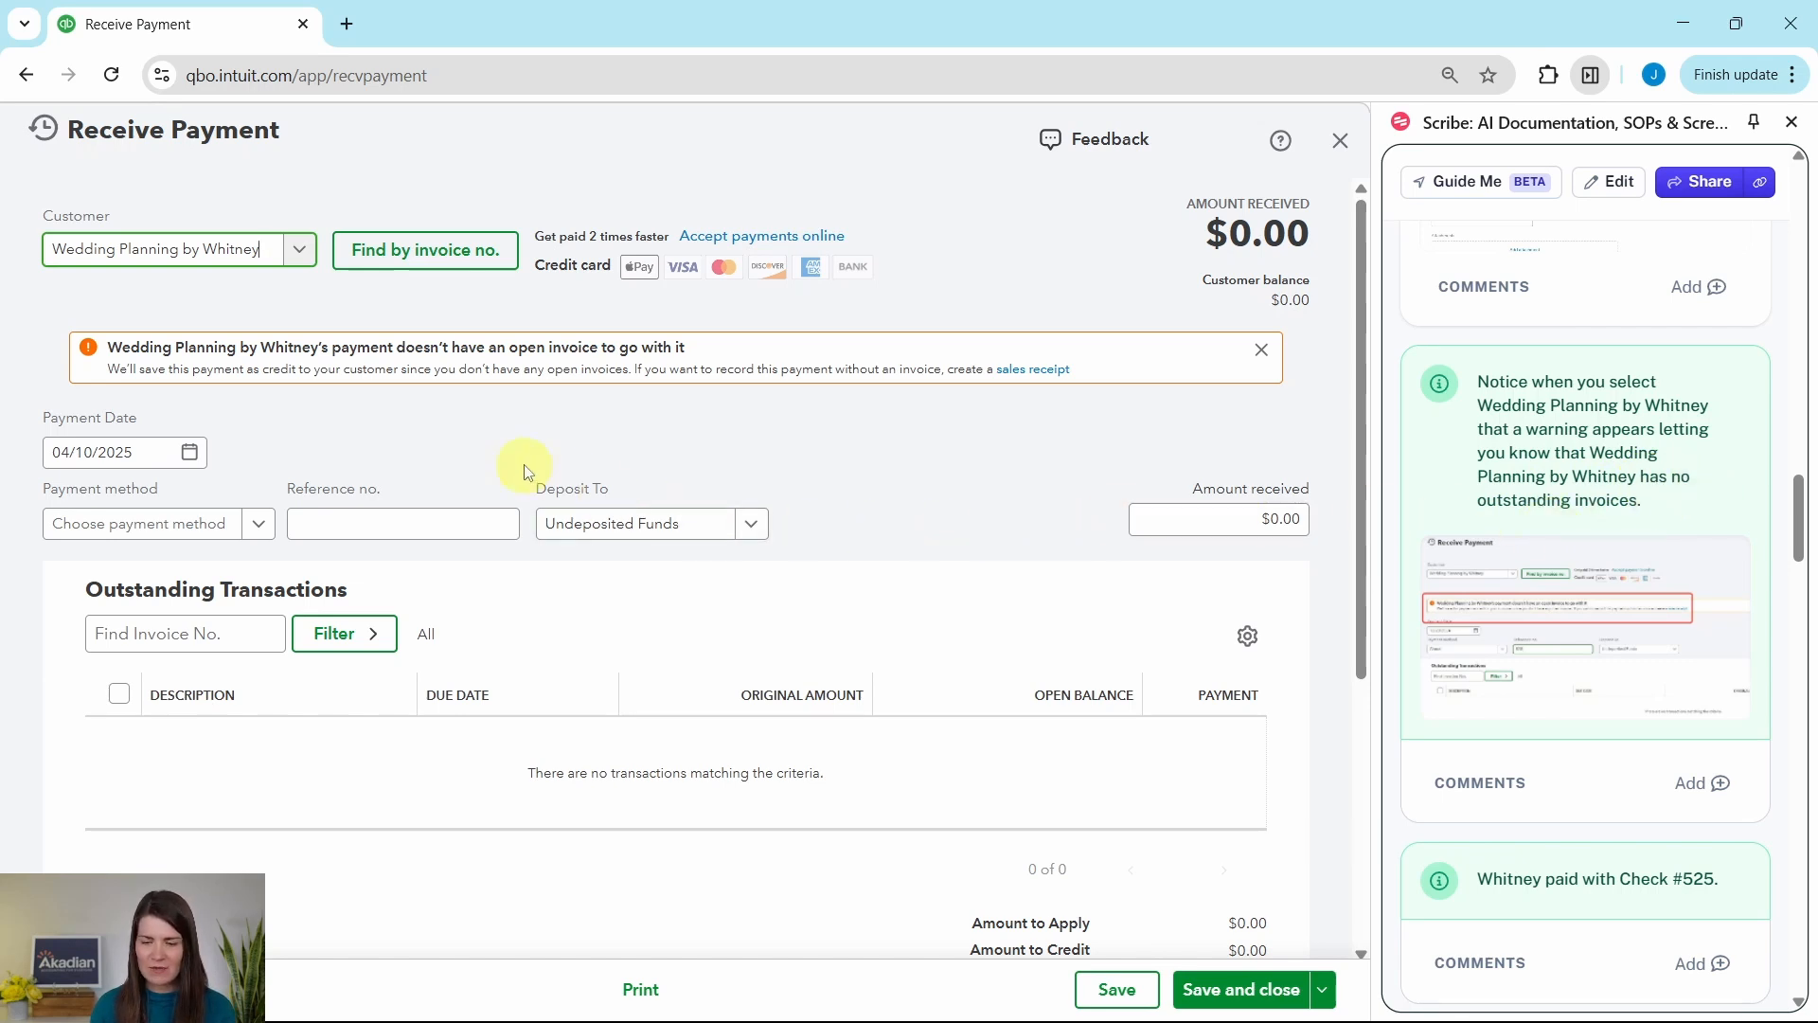
key(Tab)
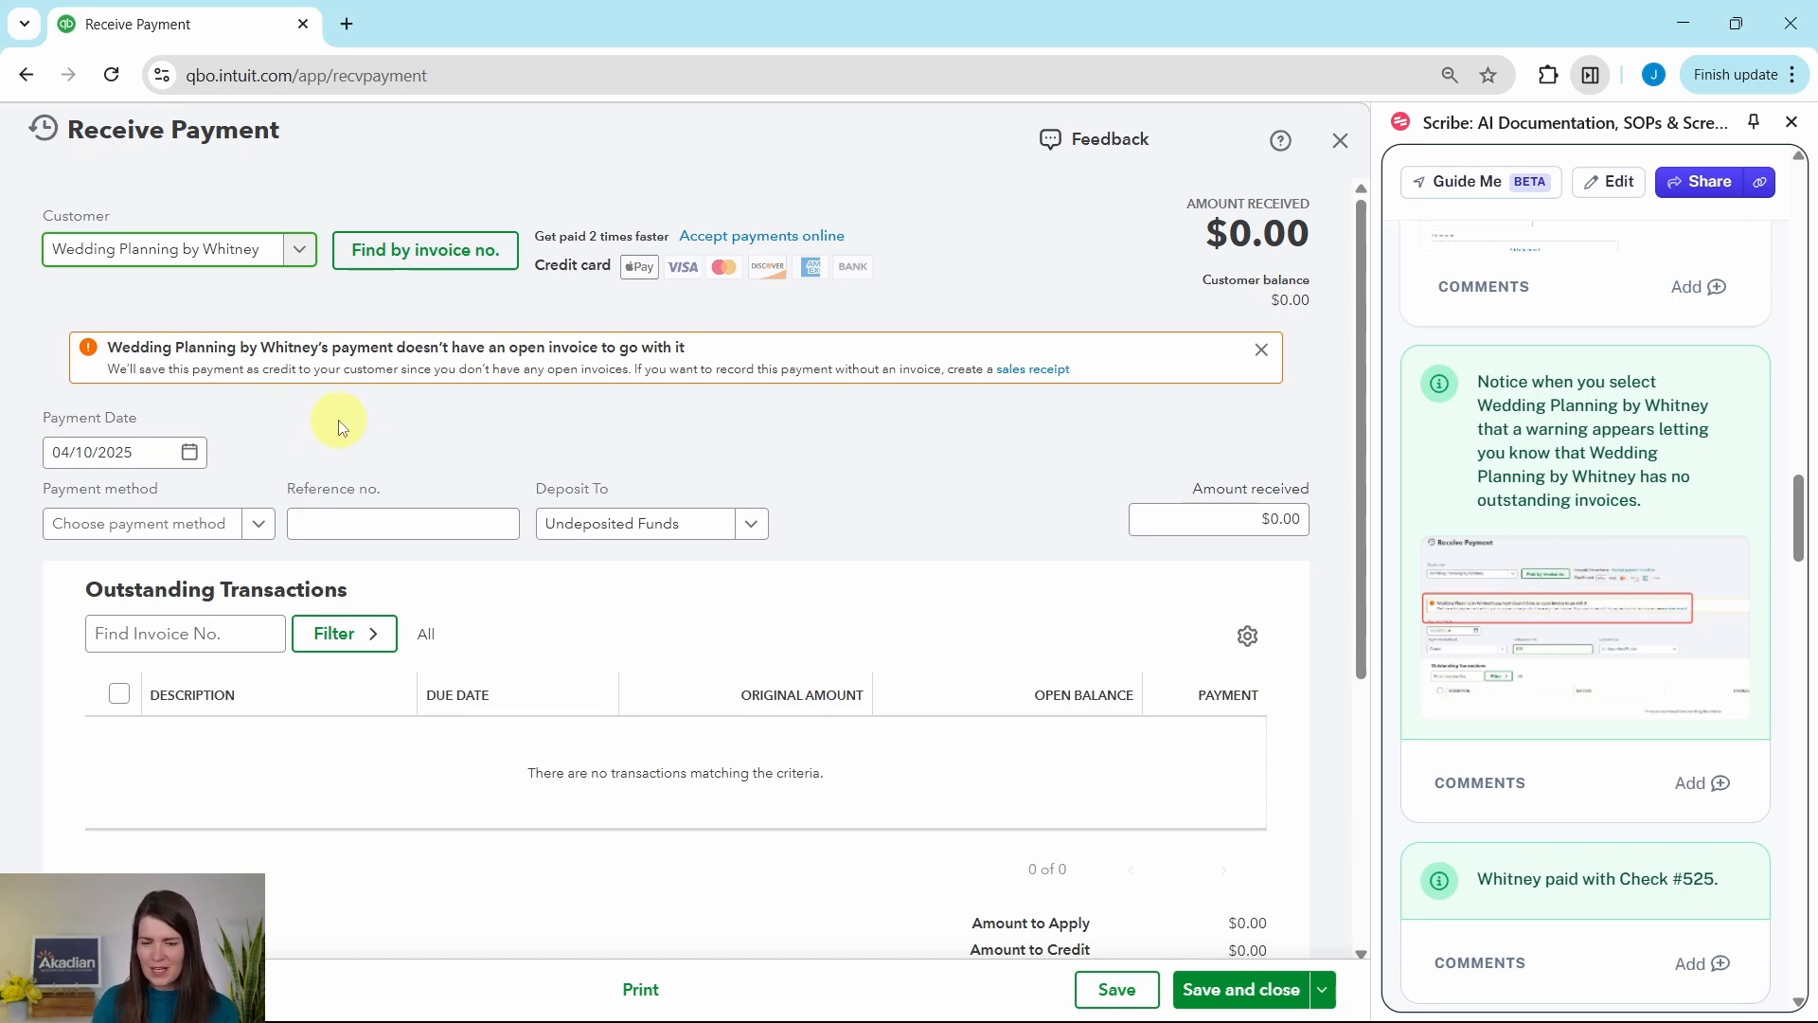
scroll(1597, 676, down, 1)
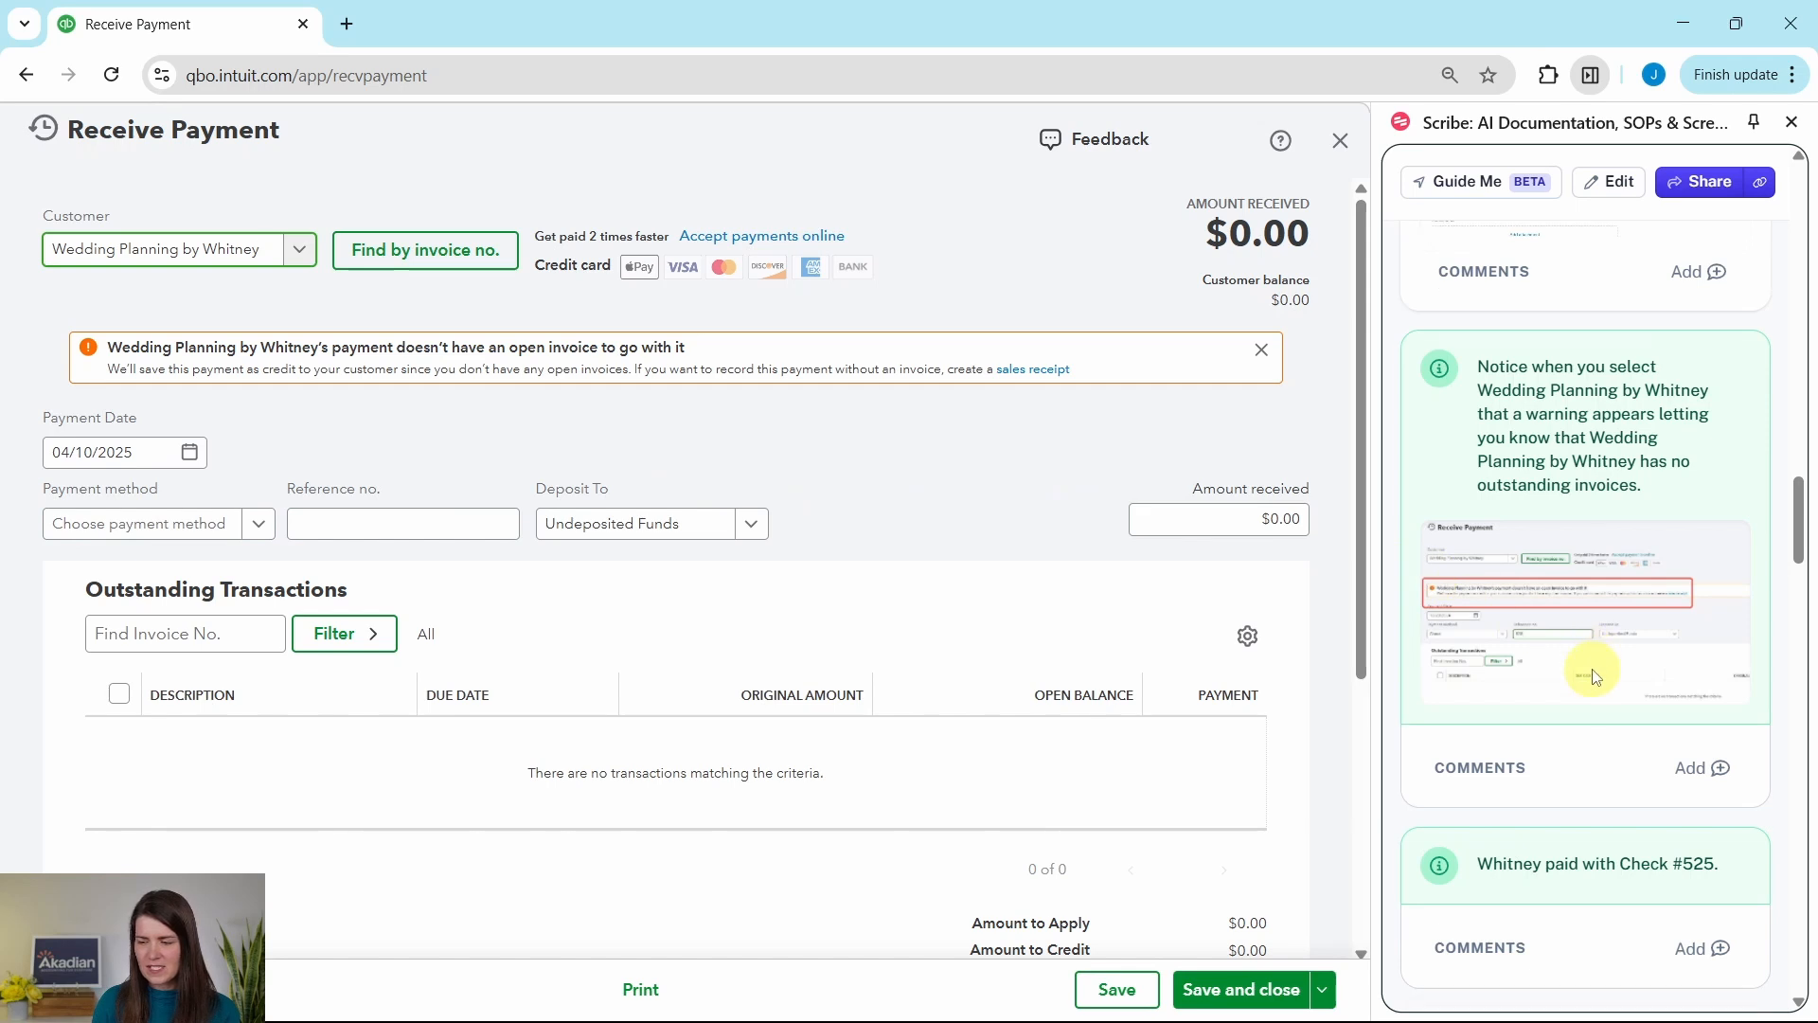
scroll(1596, 676, down, 5)
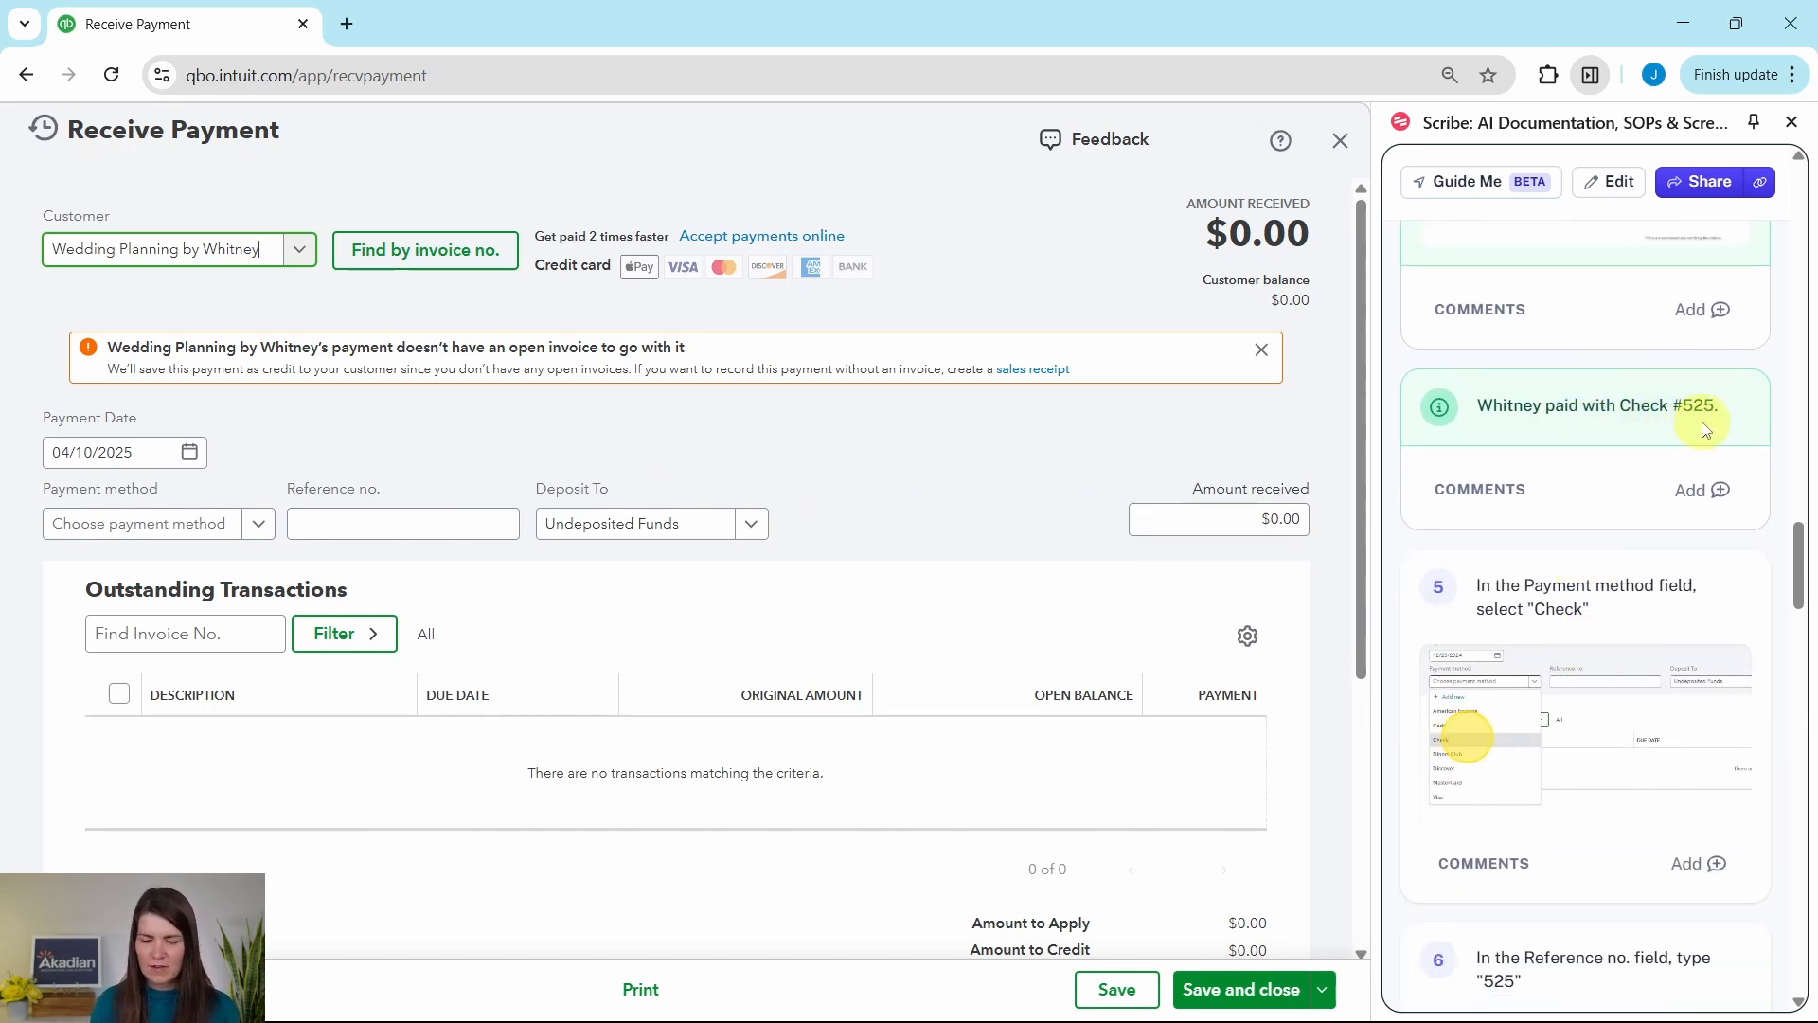
click(260, 526)
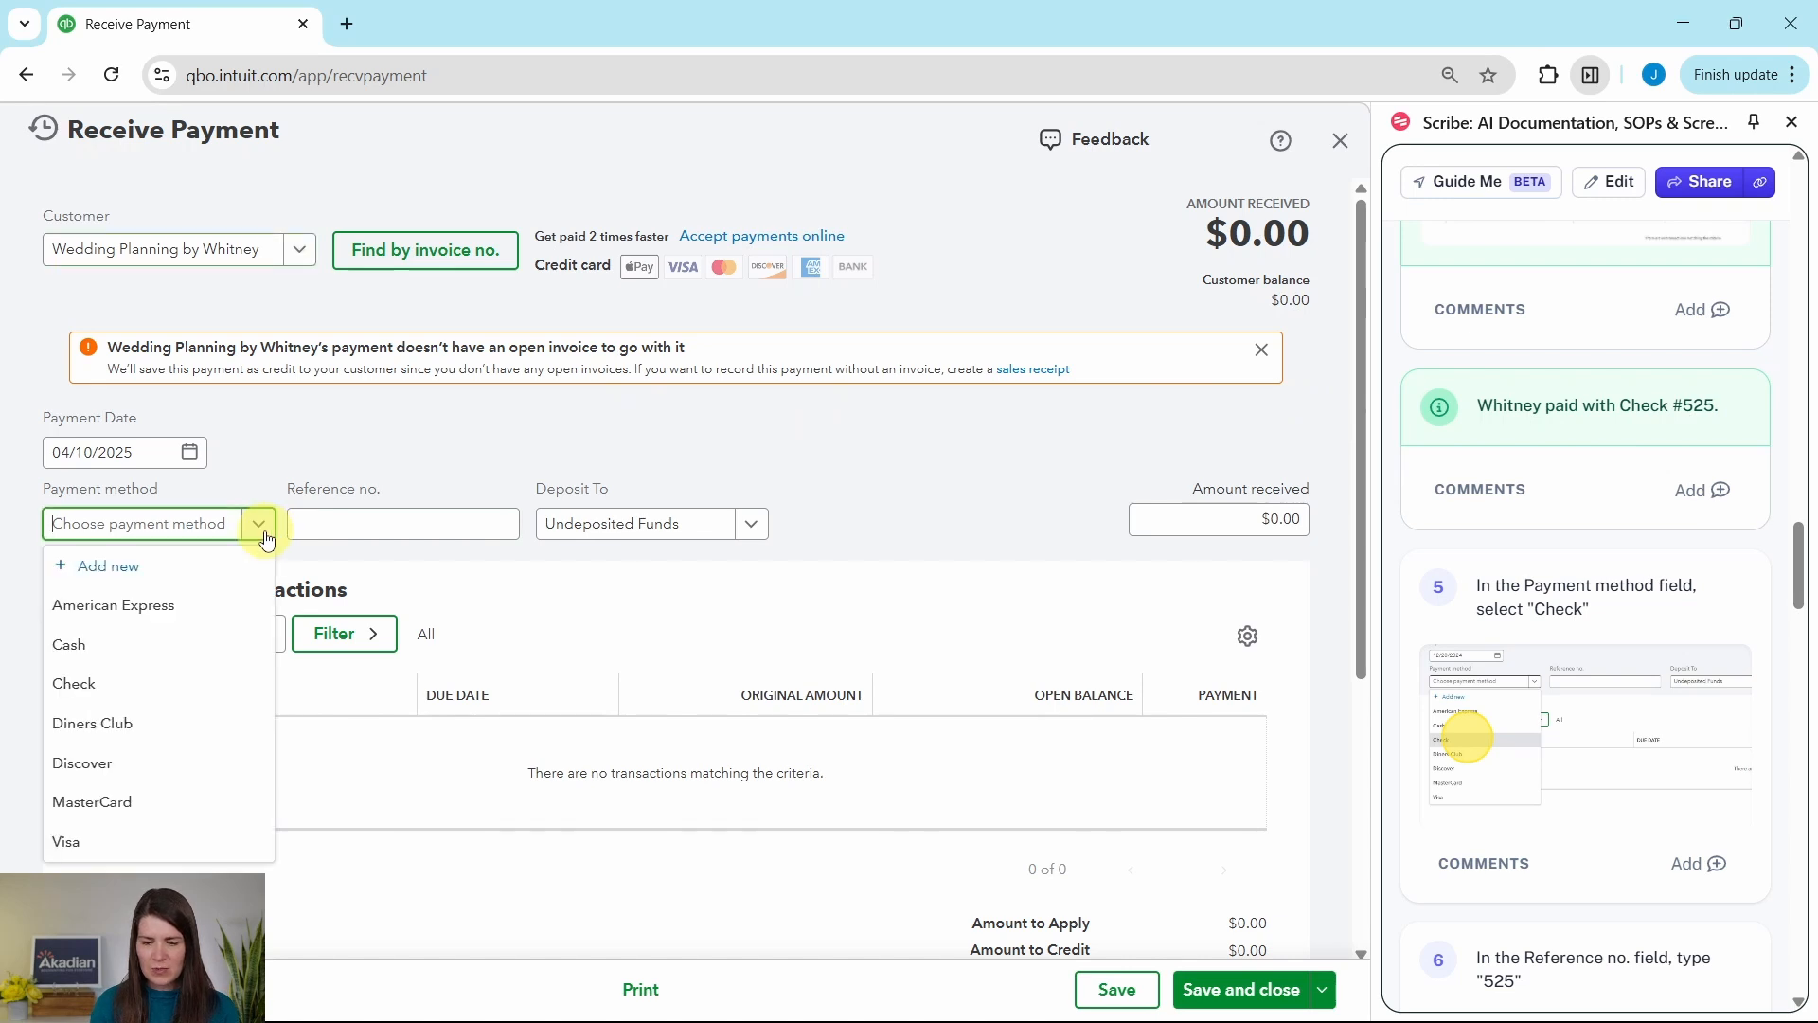
click(68, 692)
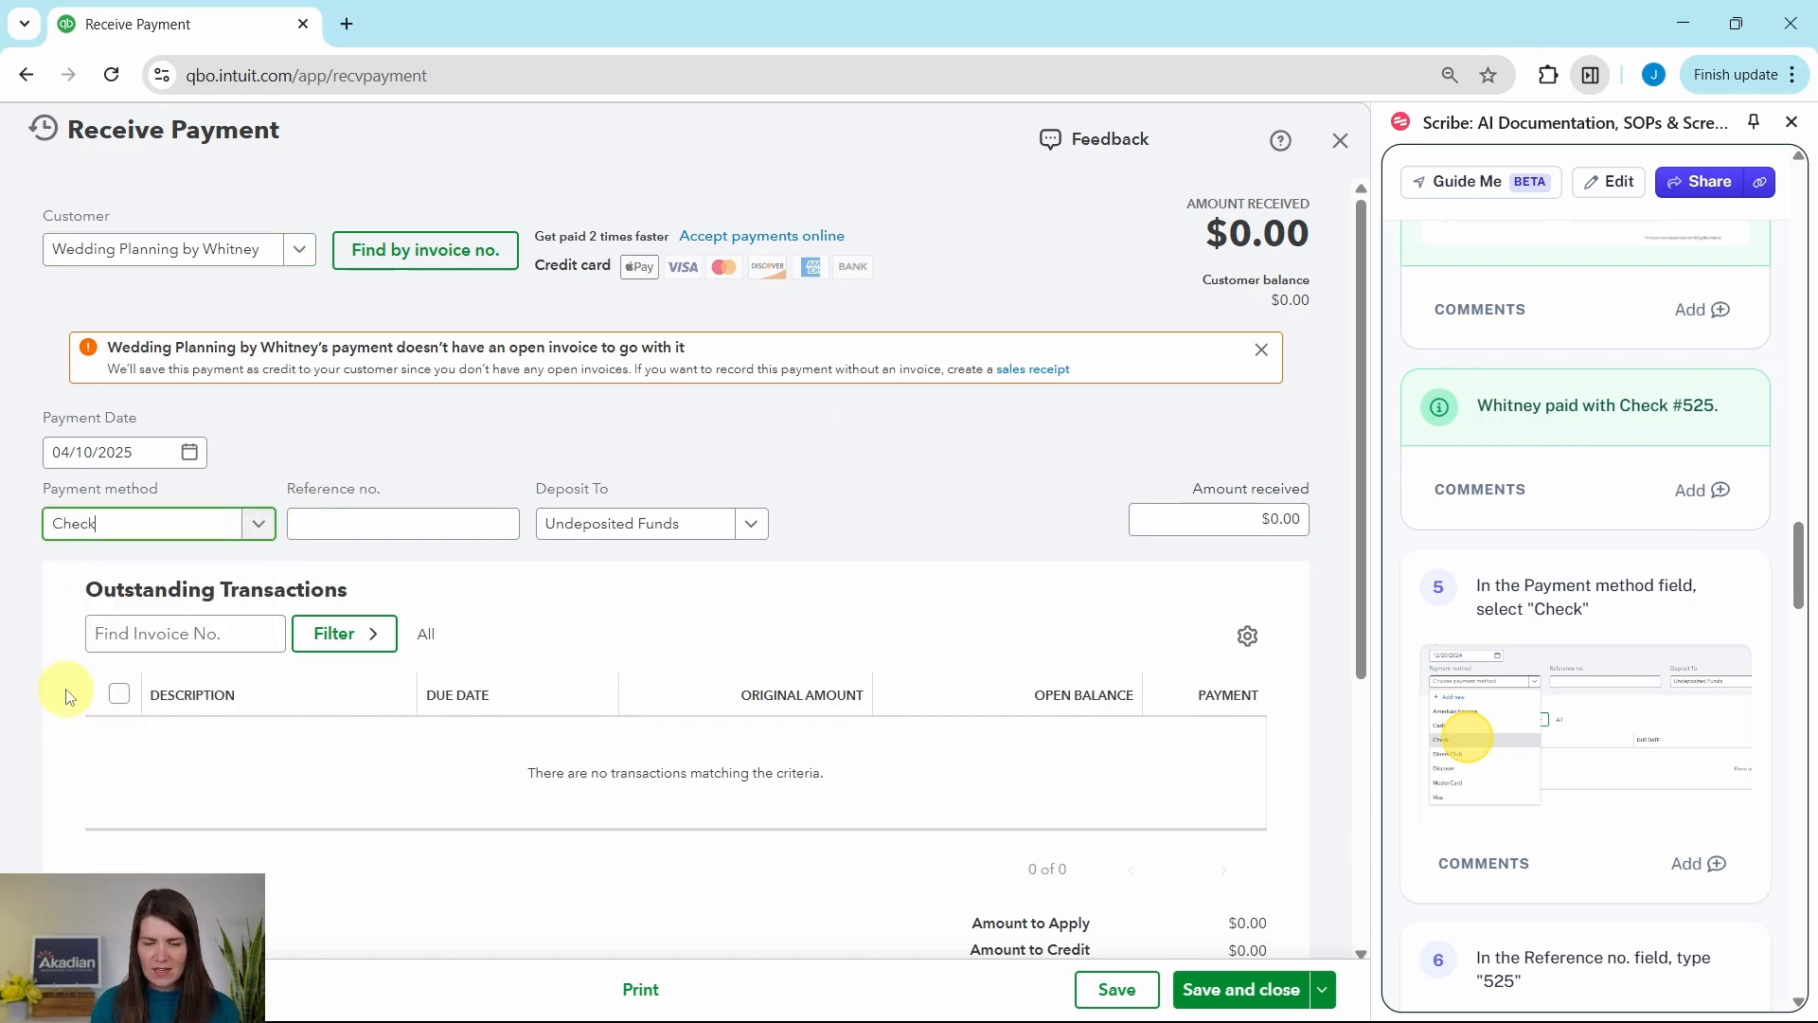
click(363, 522)
click(363, 522)
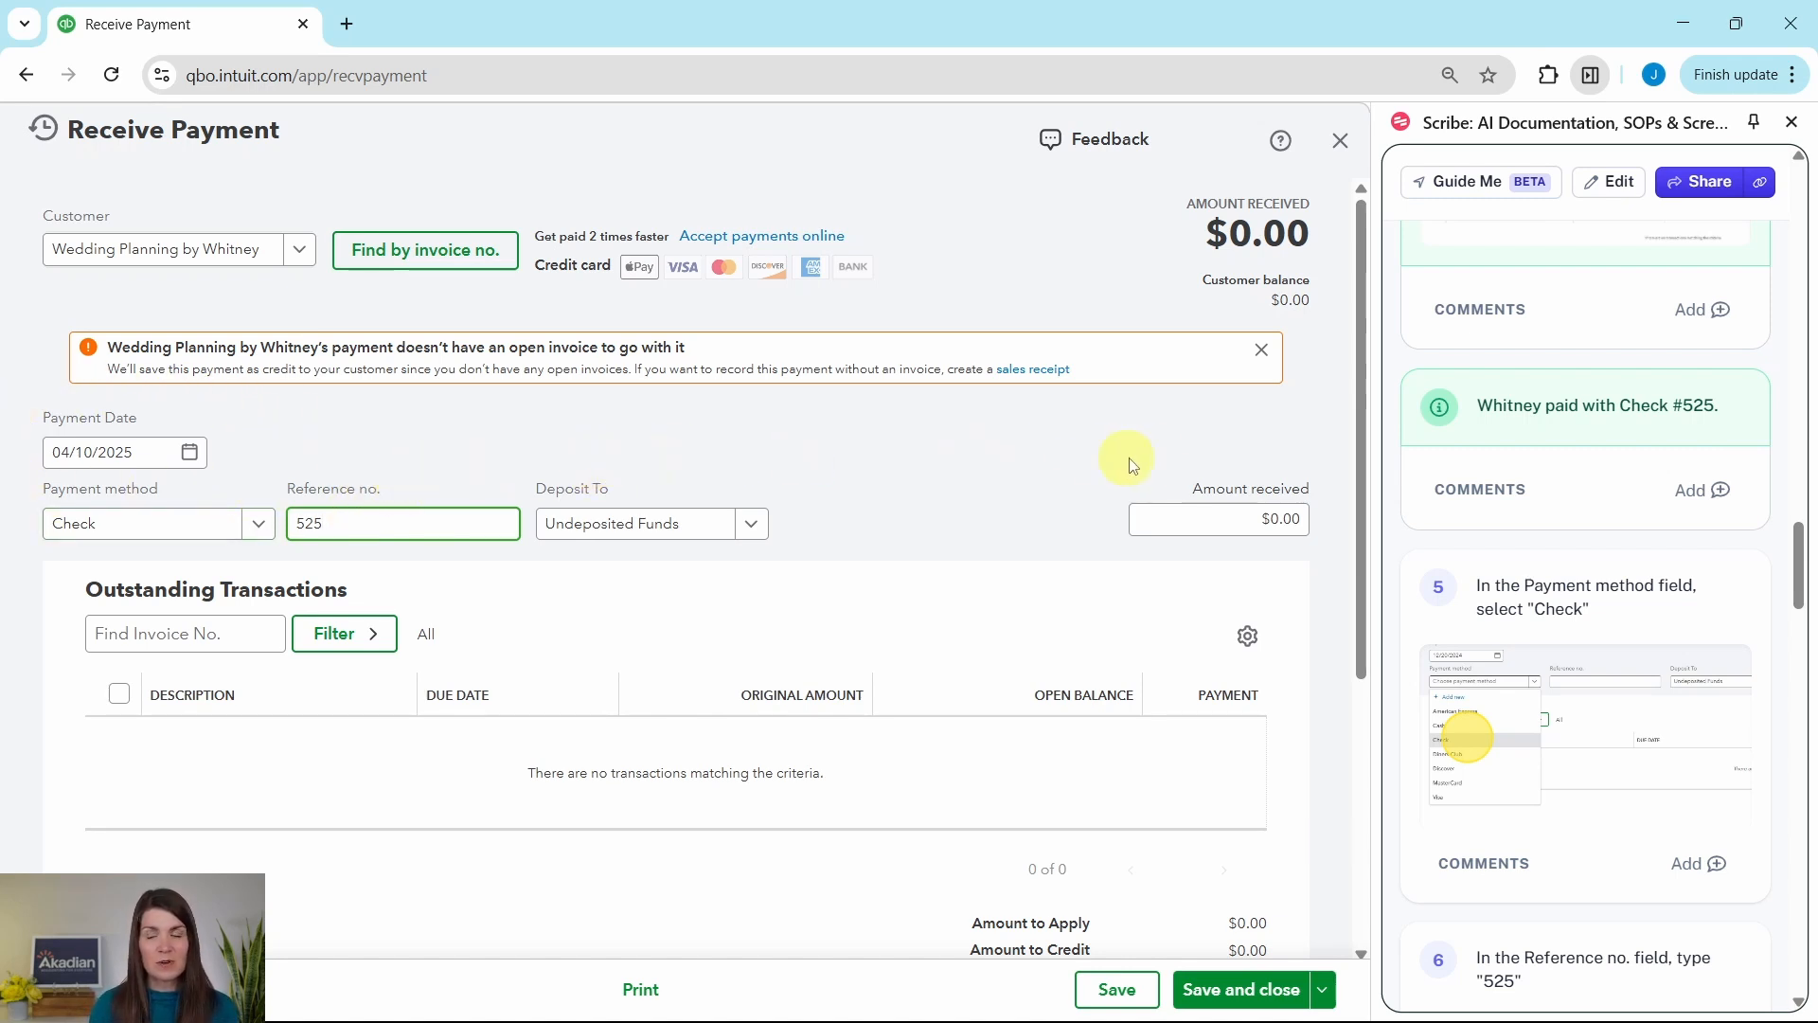
Step: Set the amount received to $200
scroll(1531, 558, down, 6)
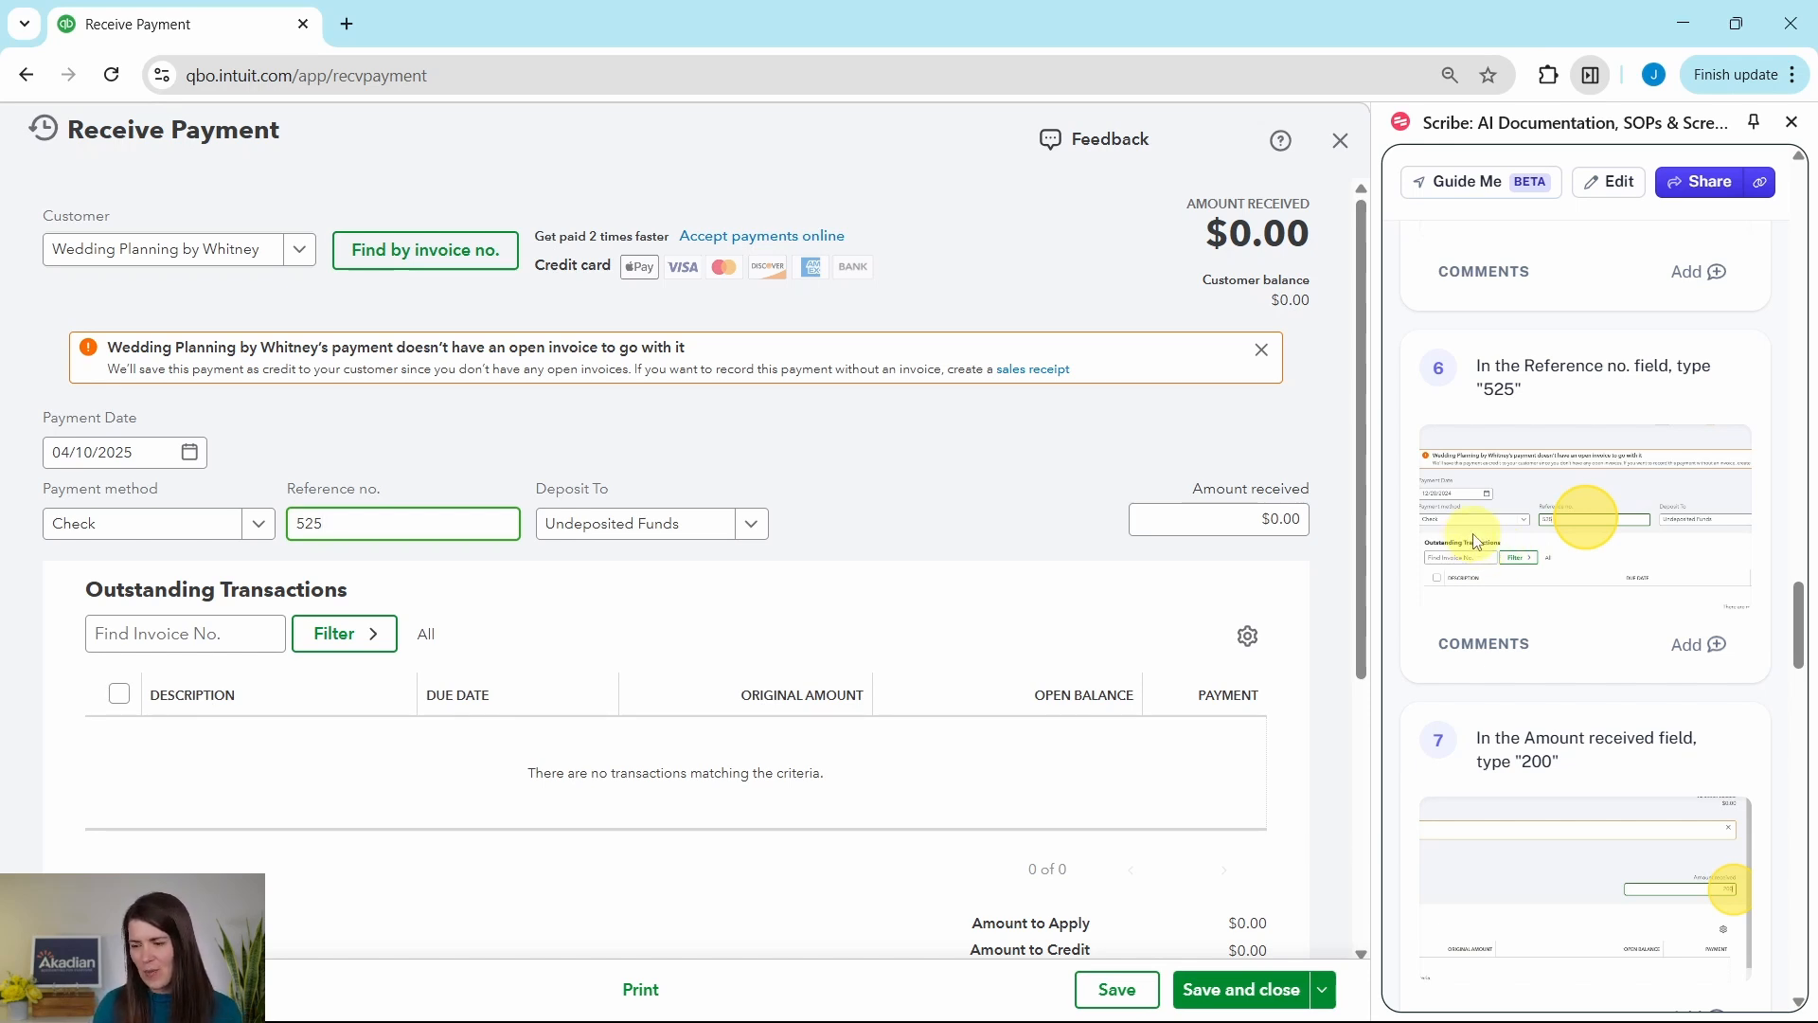
scroll(1586, 615, down, 4)
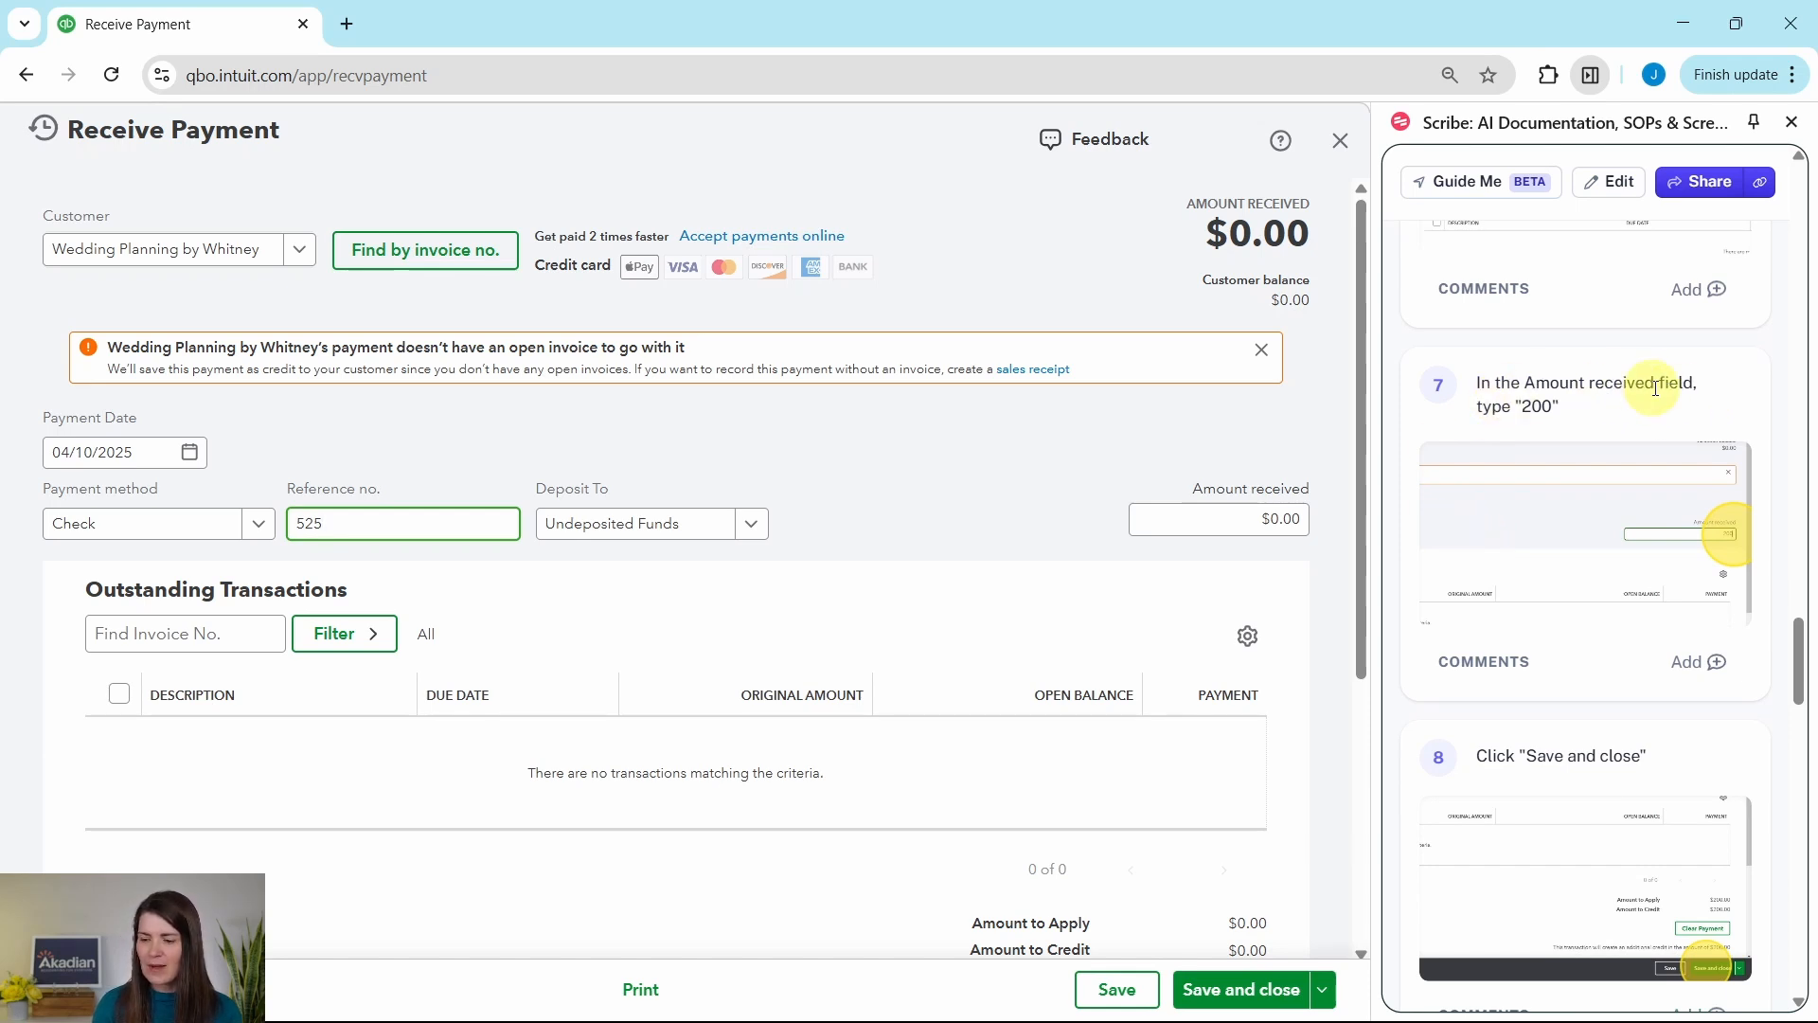
click(1263, 516)
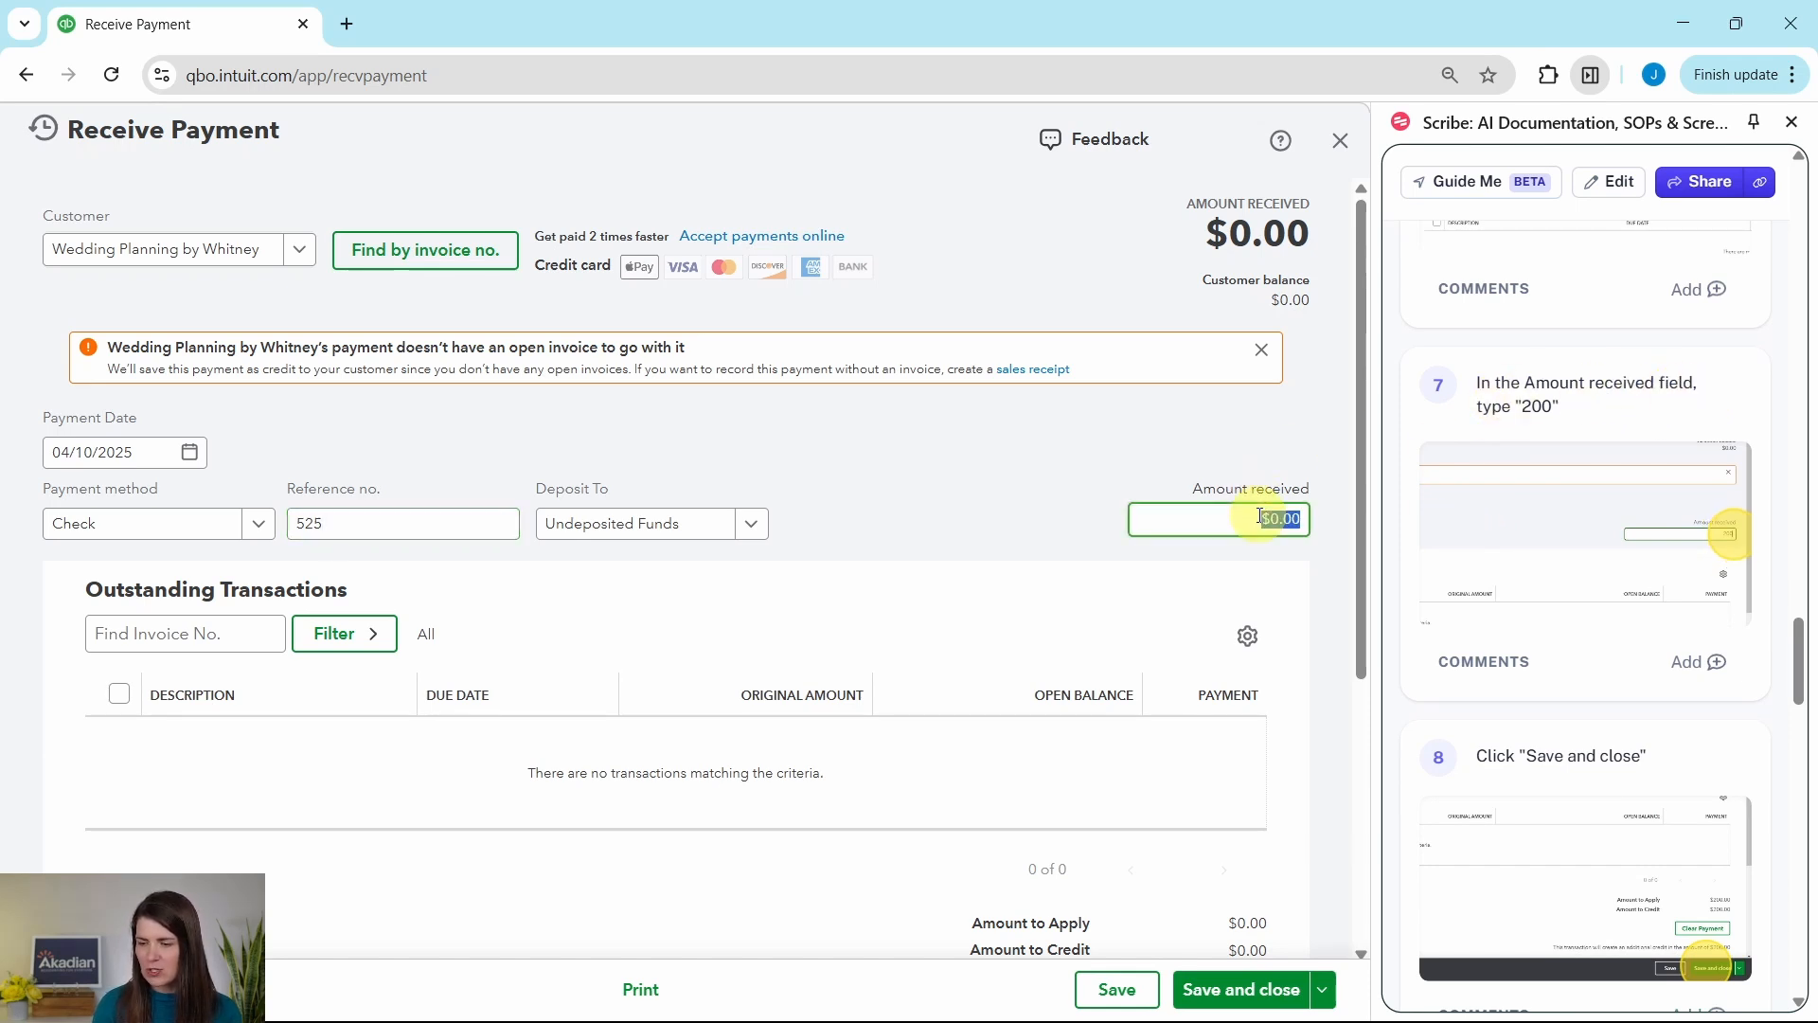
text(200)
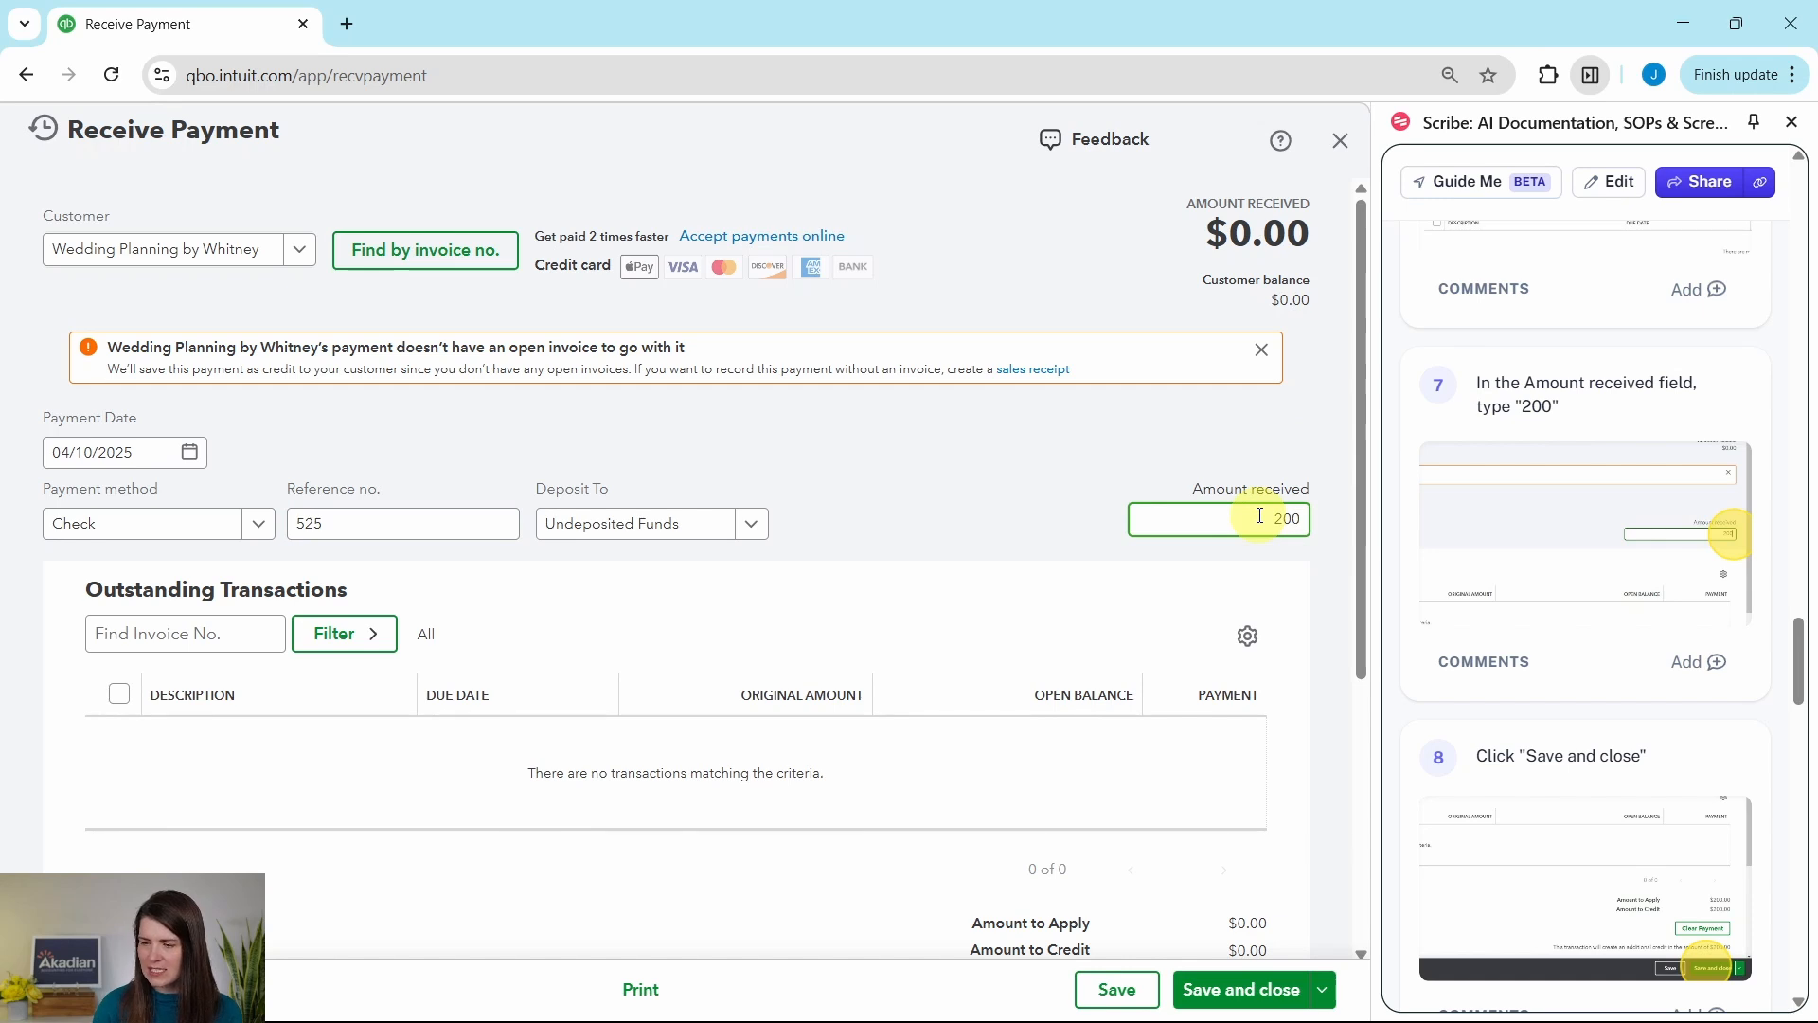
click(1298, 414)
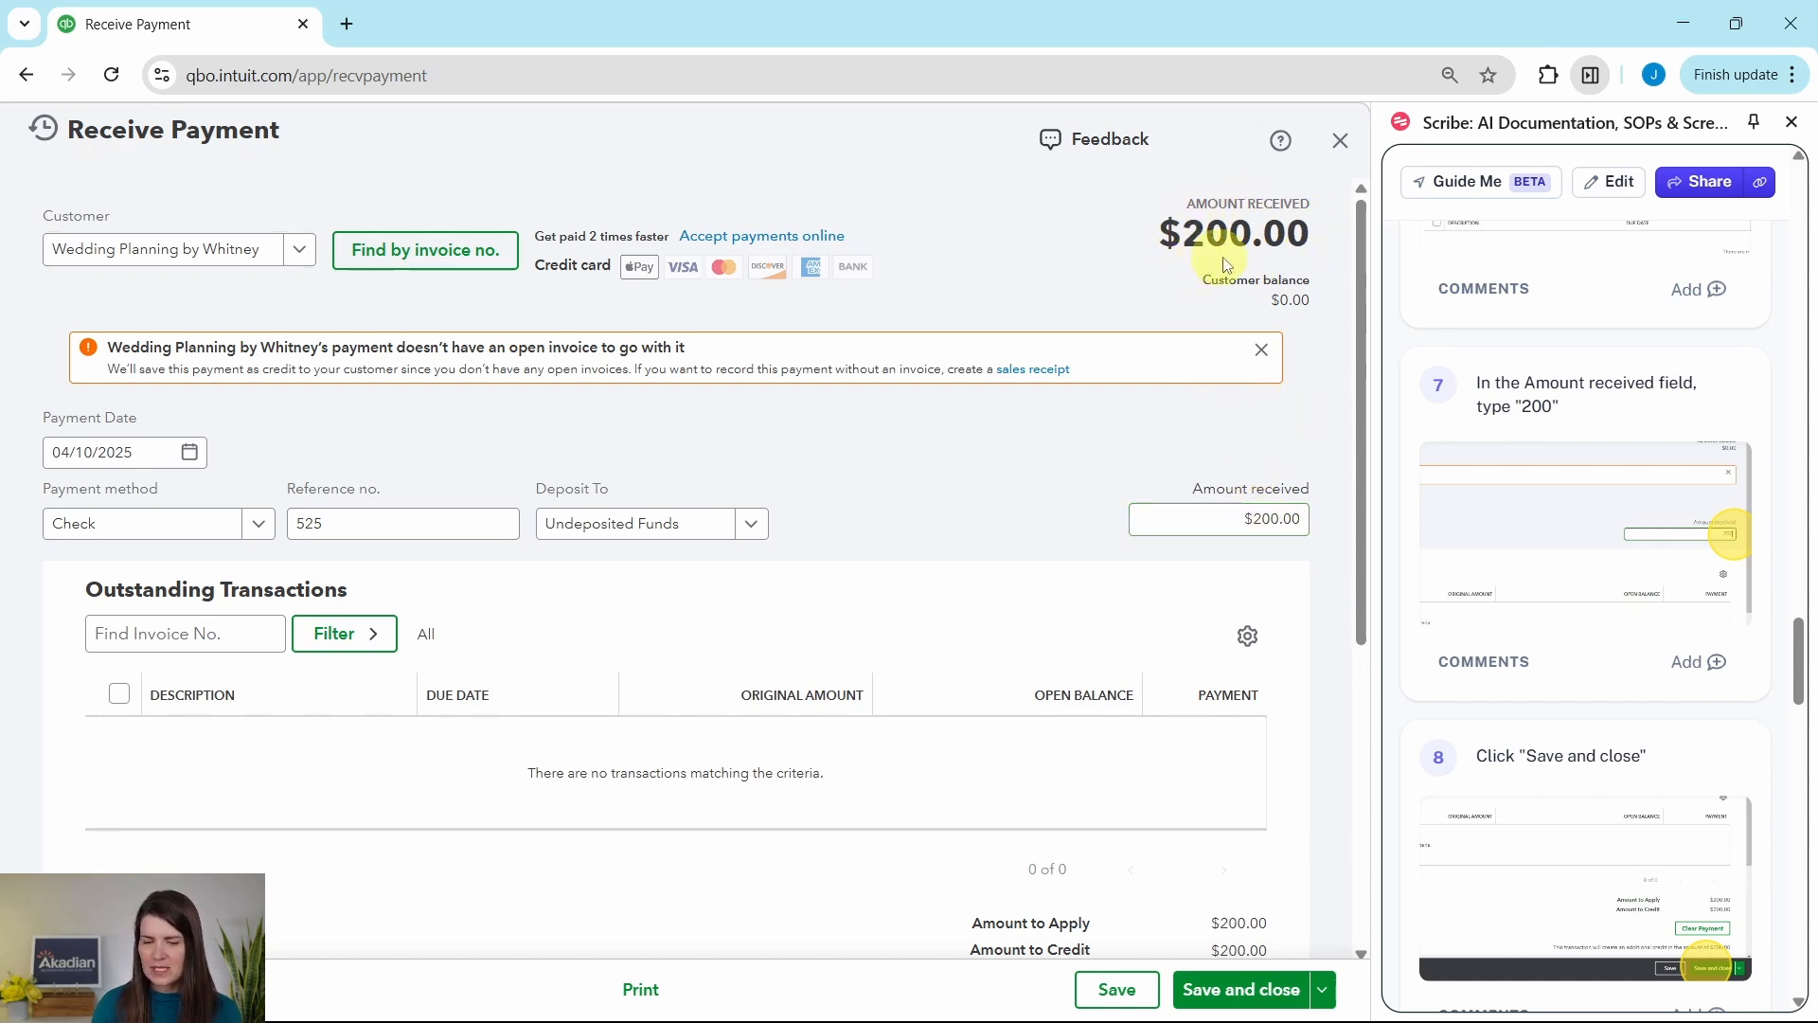
Step: Save and close the payment, storing it as a credit for the customer
scroll(1643, 540, down, 1)
scroll(1642, 540, down, 3)
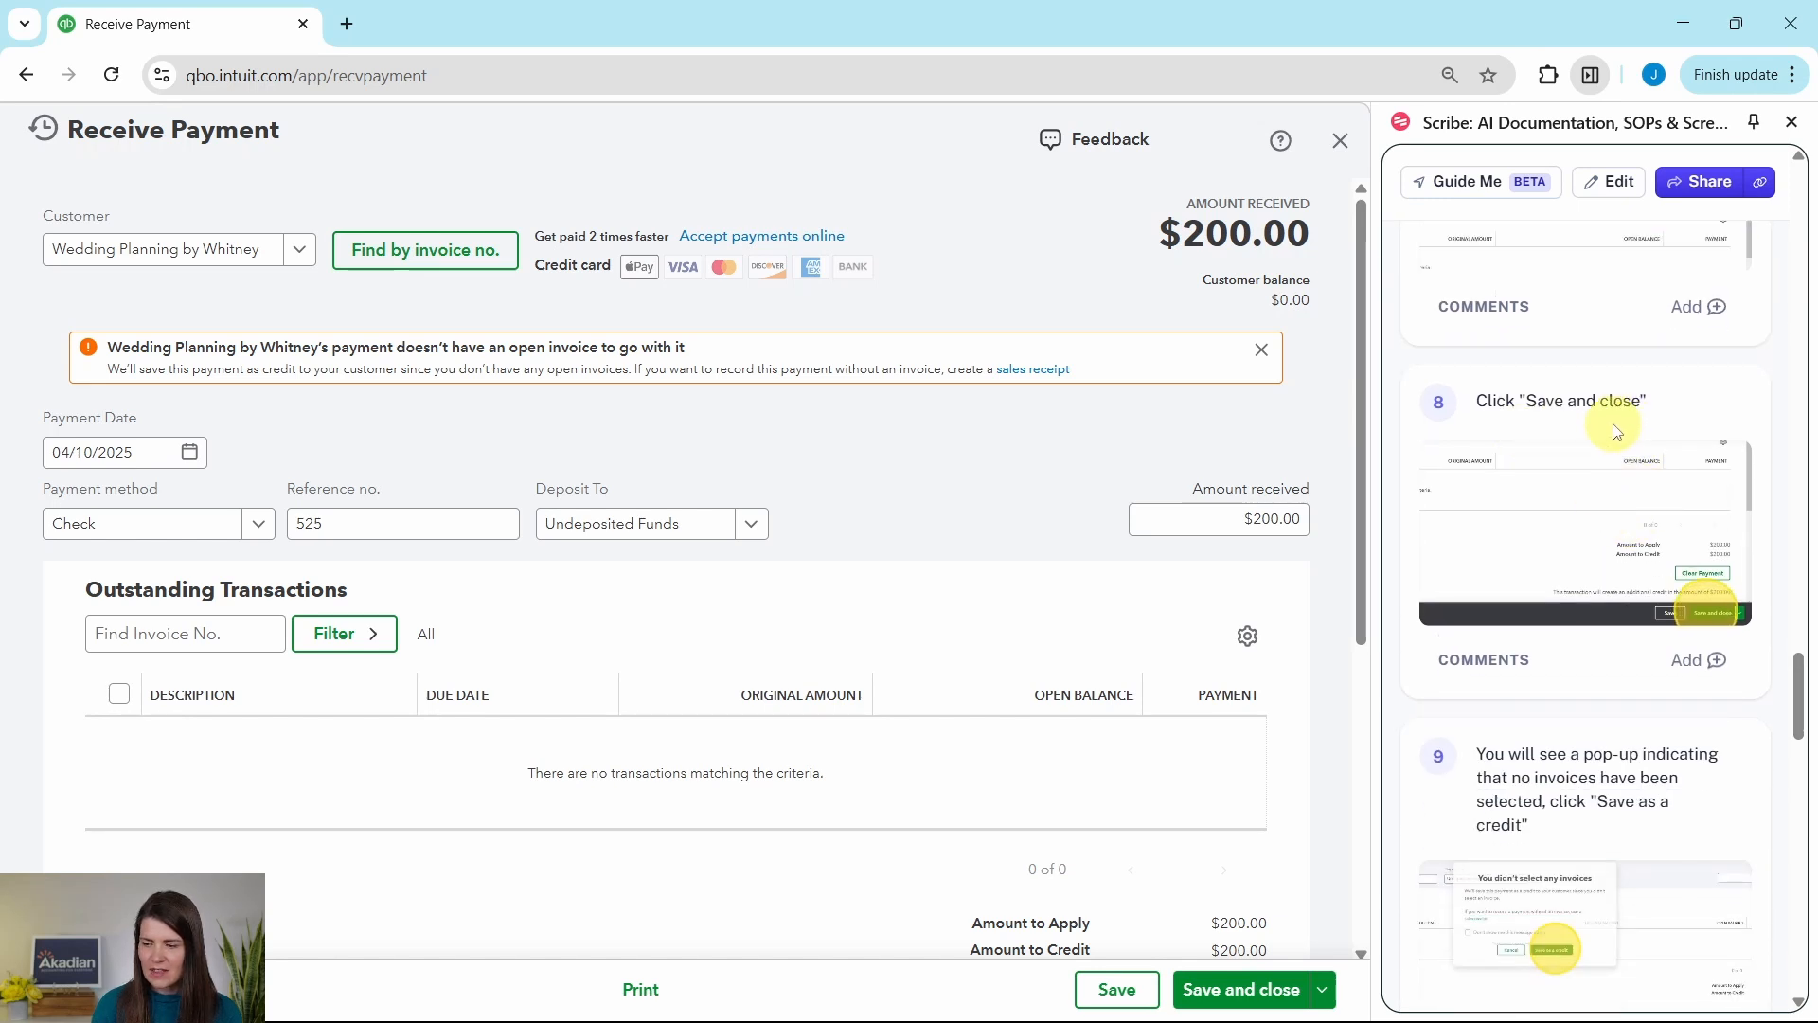
click(1249, 991)
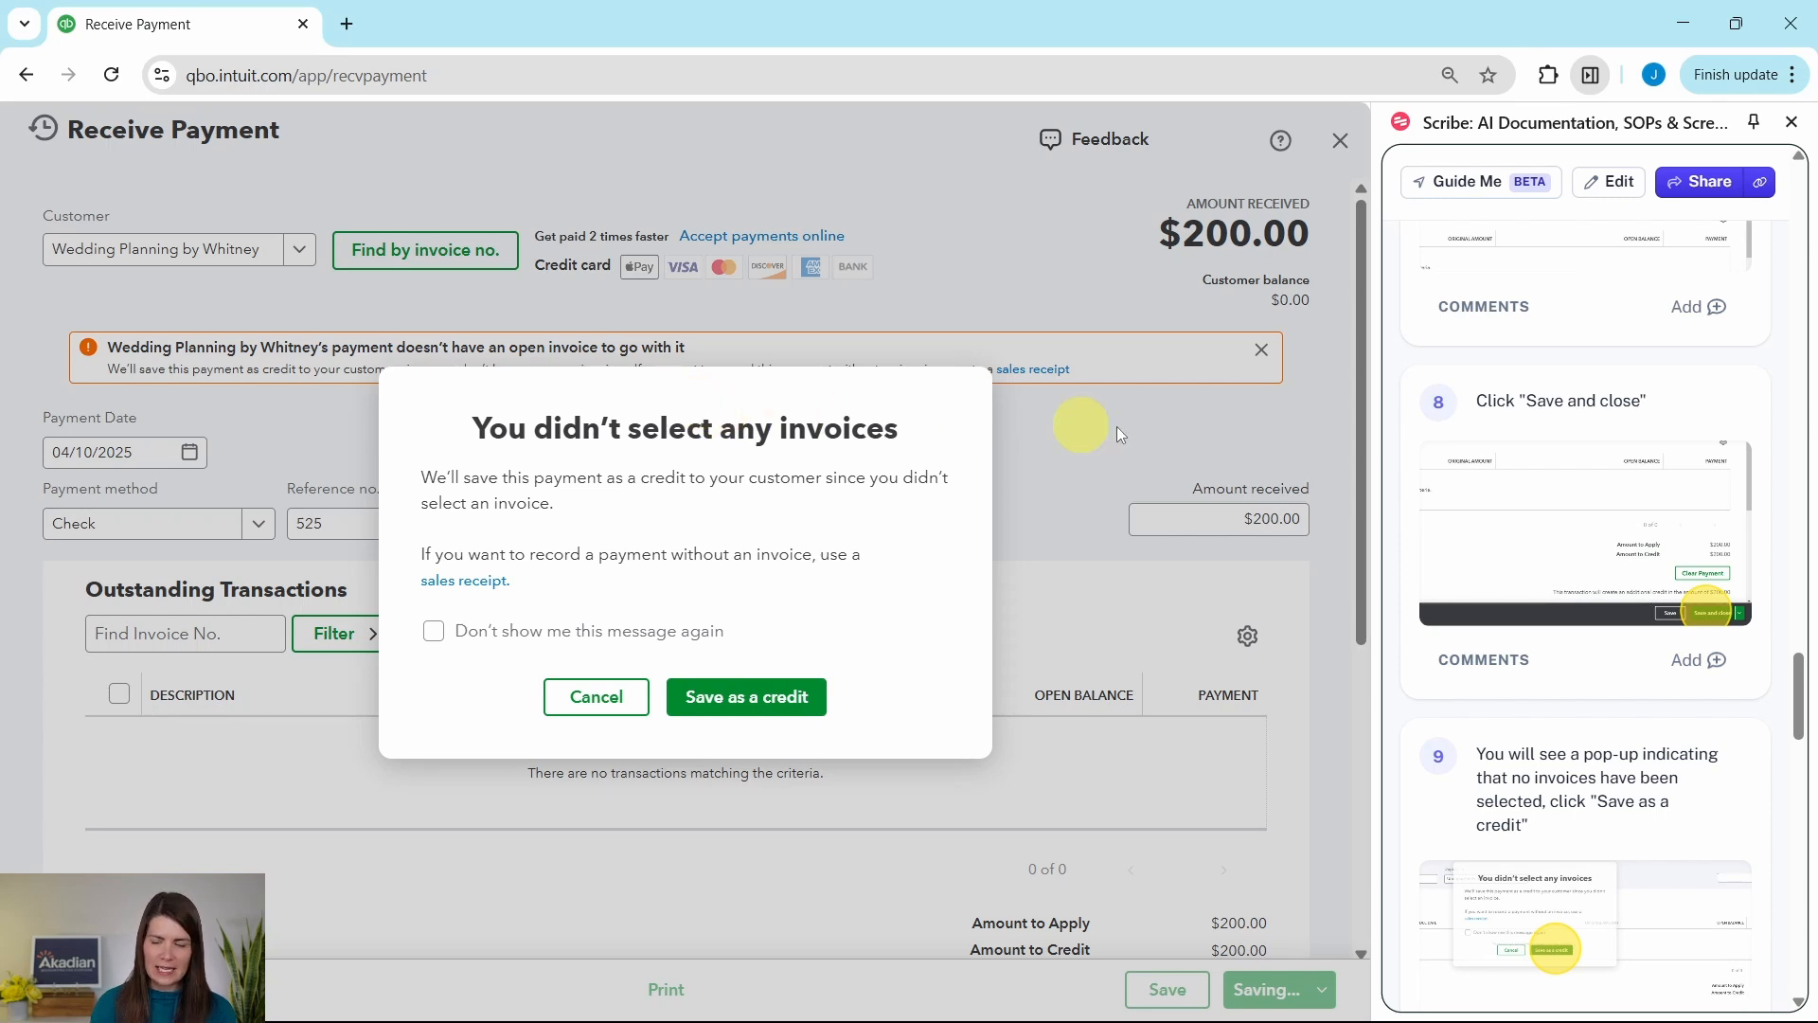
scroll(1701, 660, down, 5)
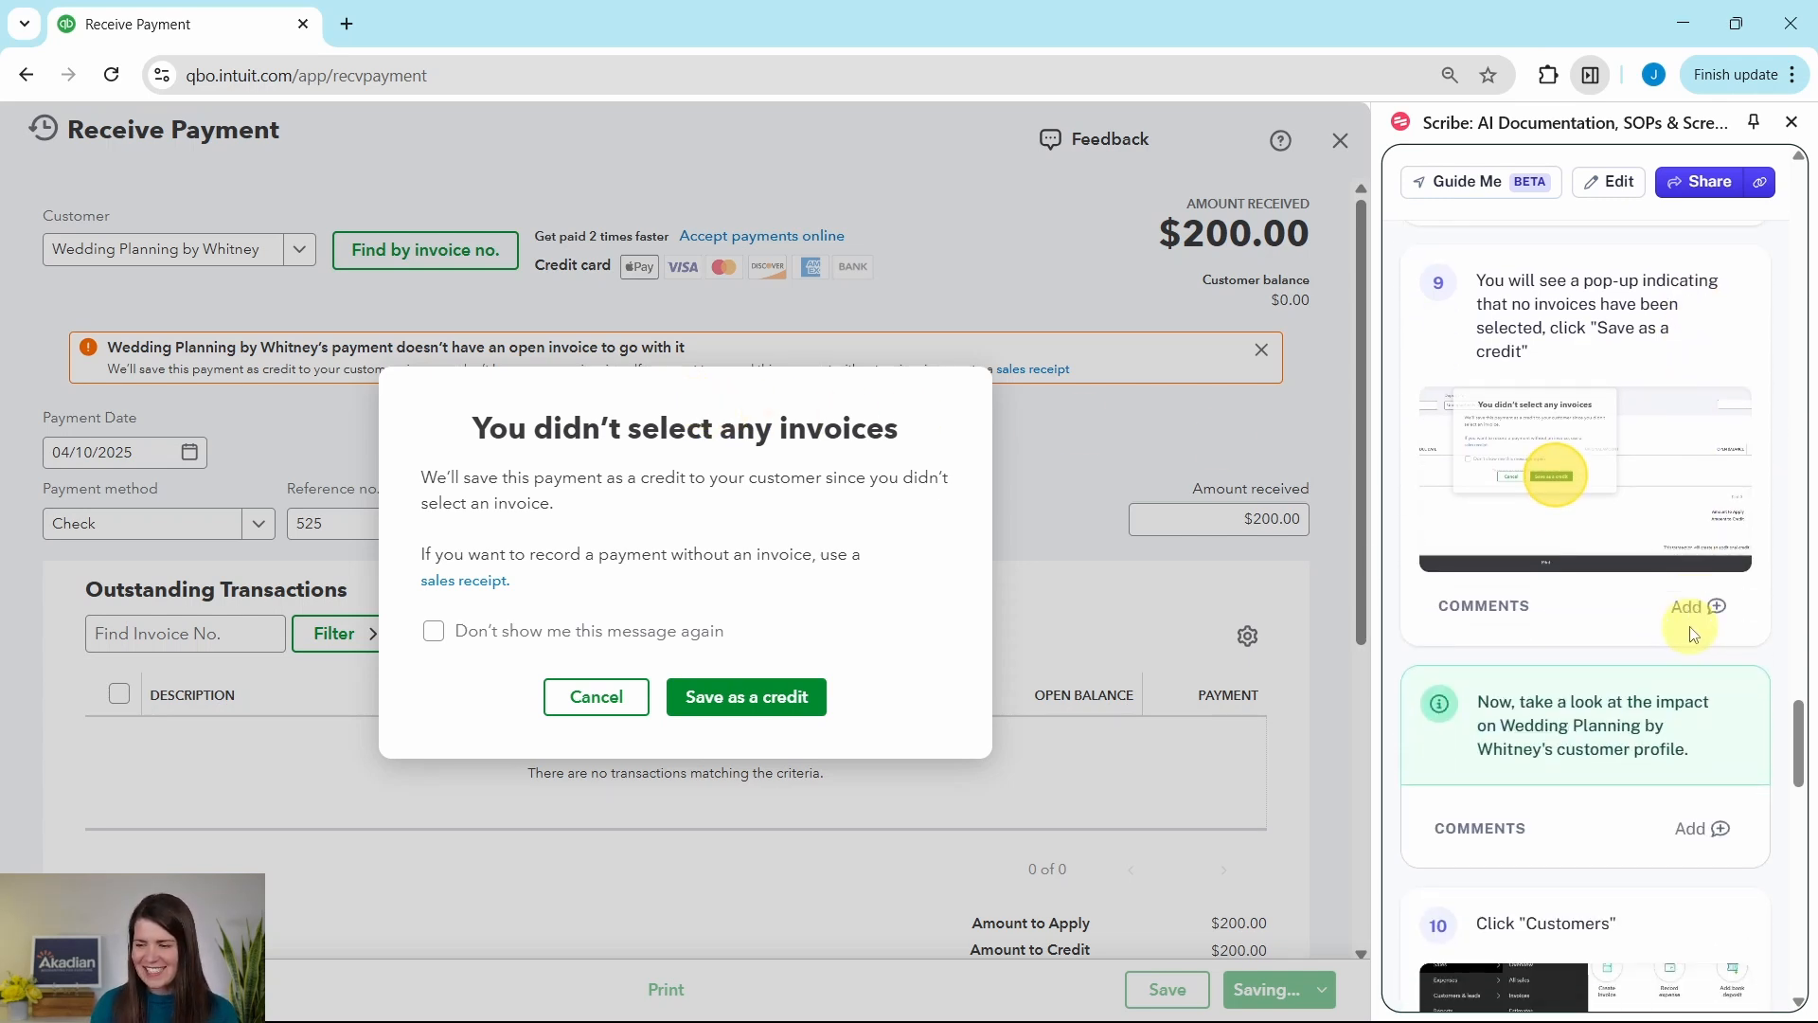
click(734, 705)
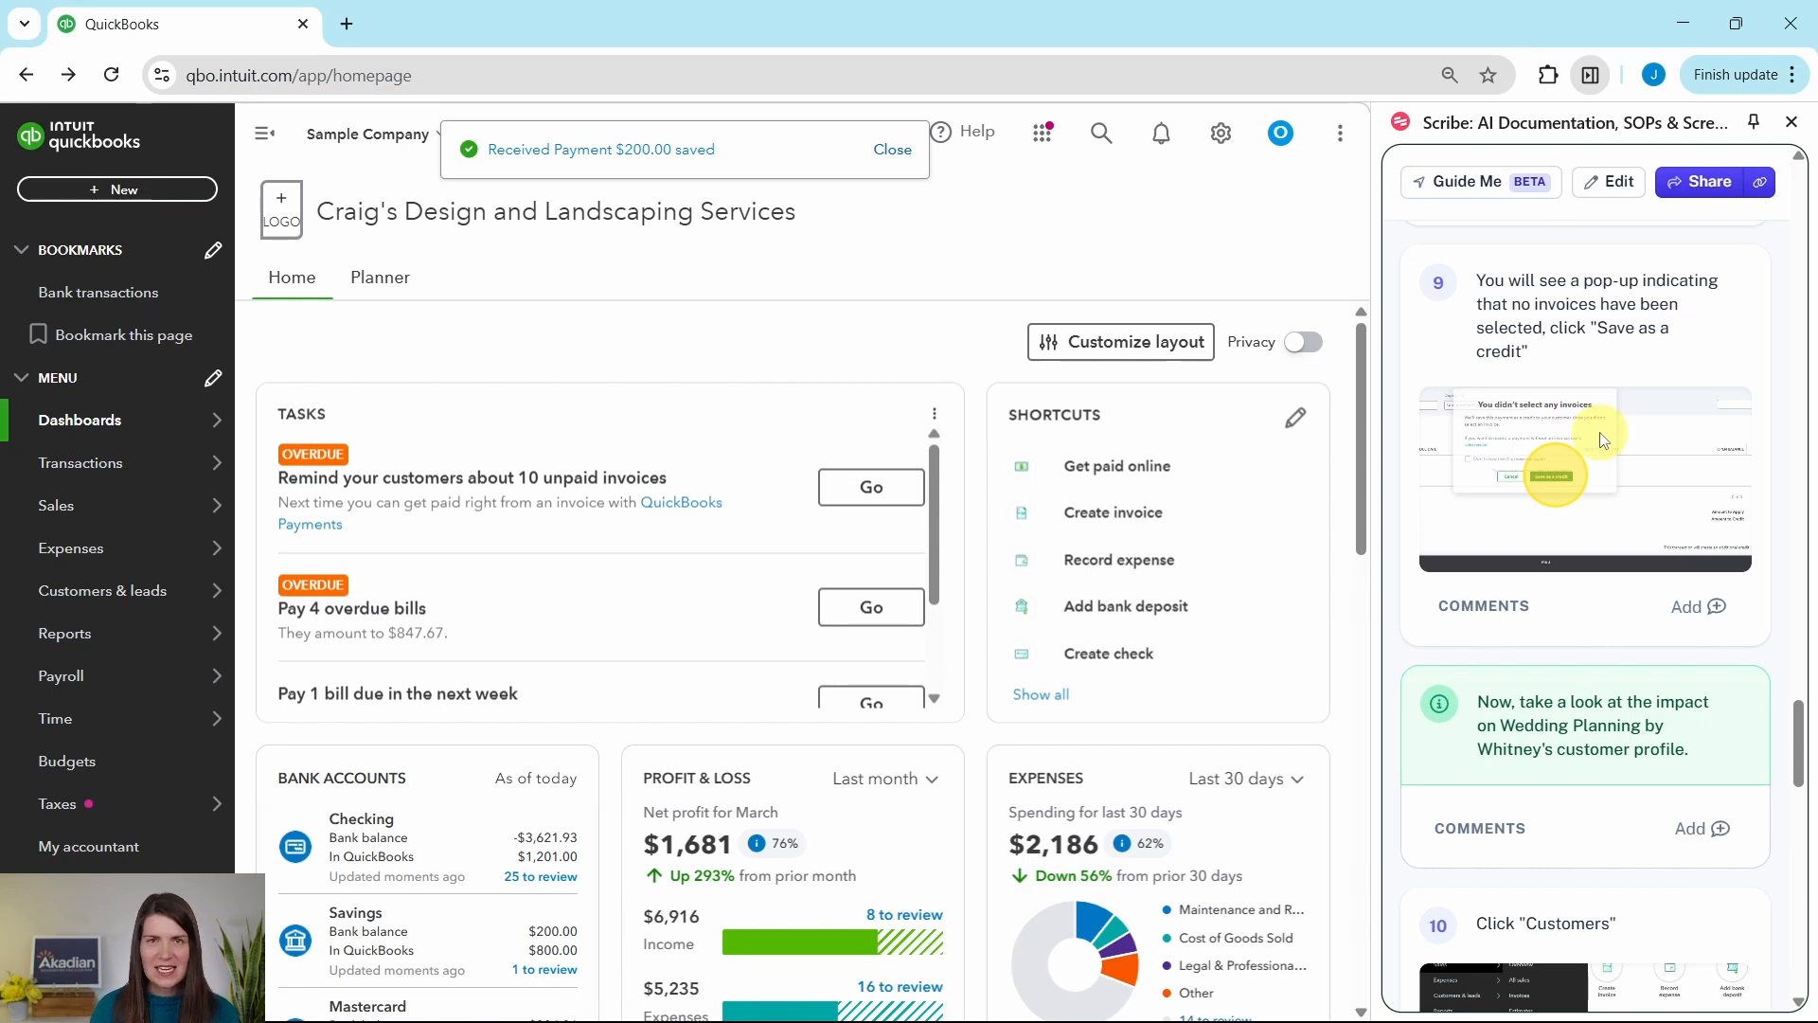
Step: Open the list of customers in the sales area
scroll(1604, 439, down, 3)
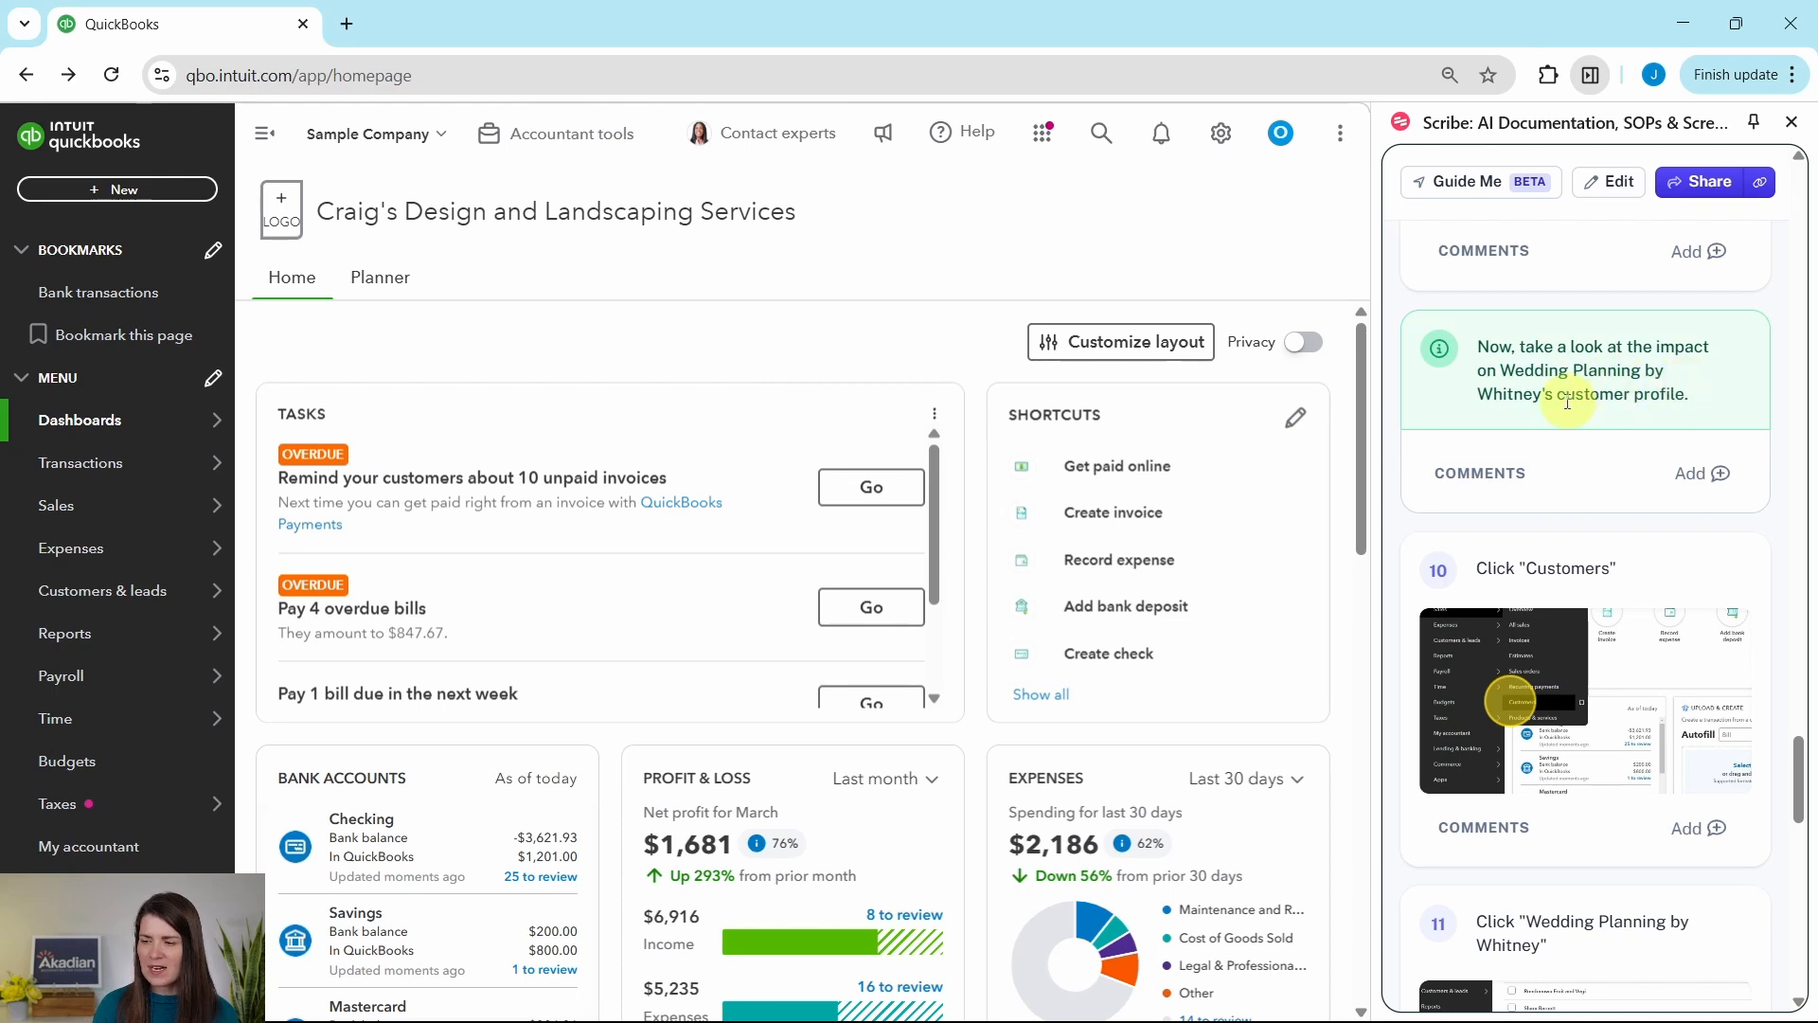
scroll(1541, 410, down, 4)
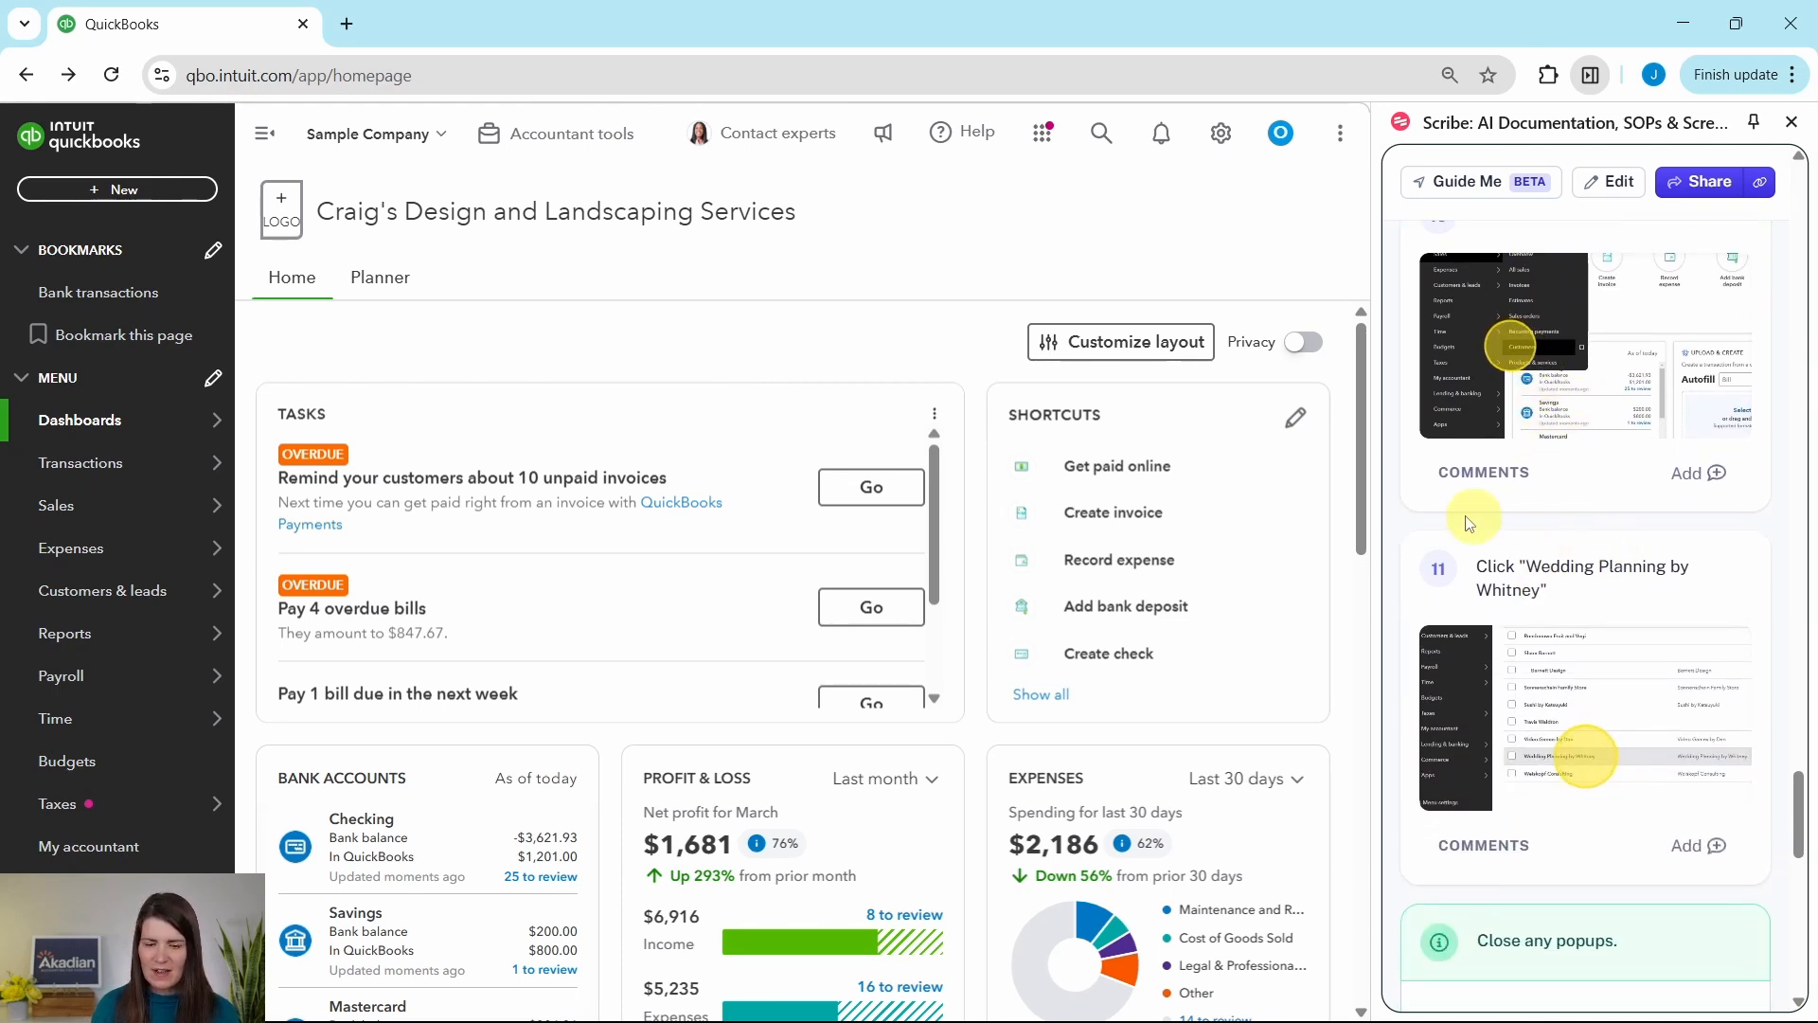
mouse_move(67, 519)
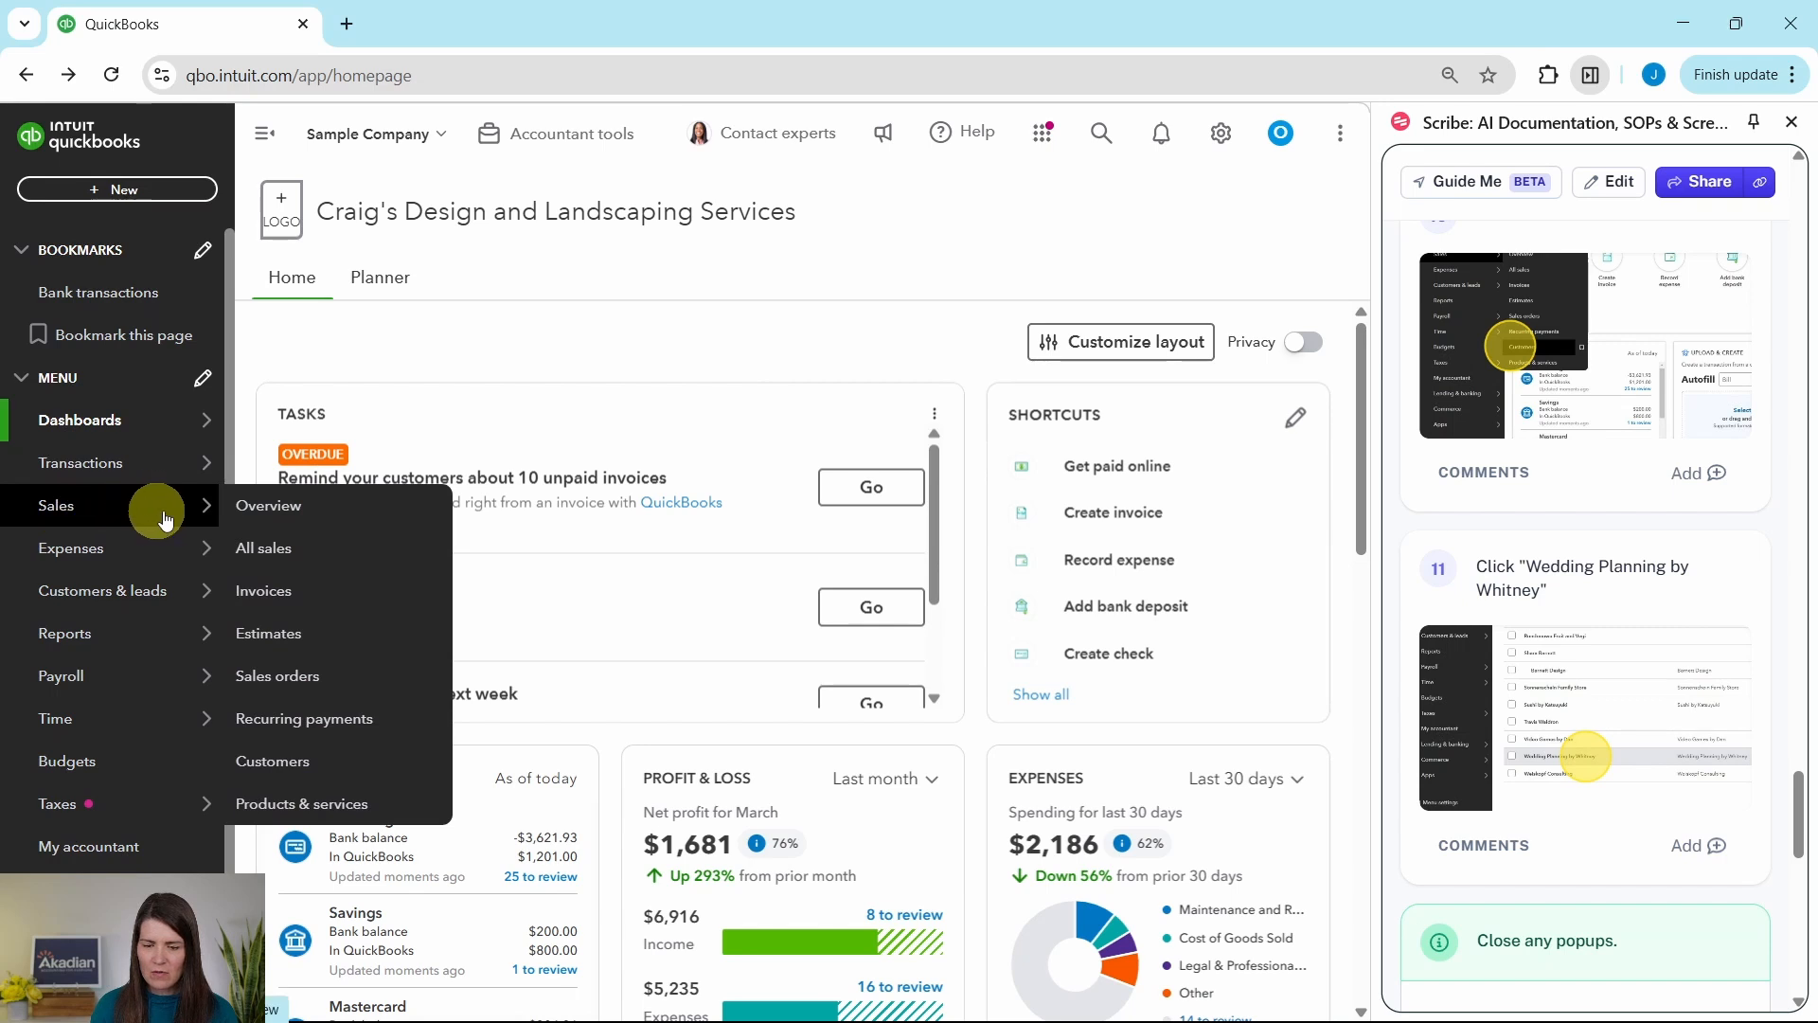
click(277, 773)
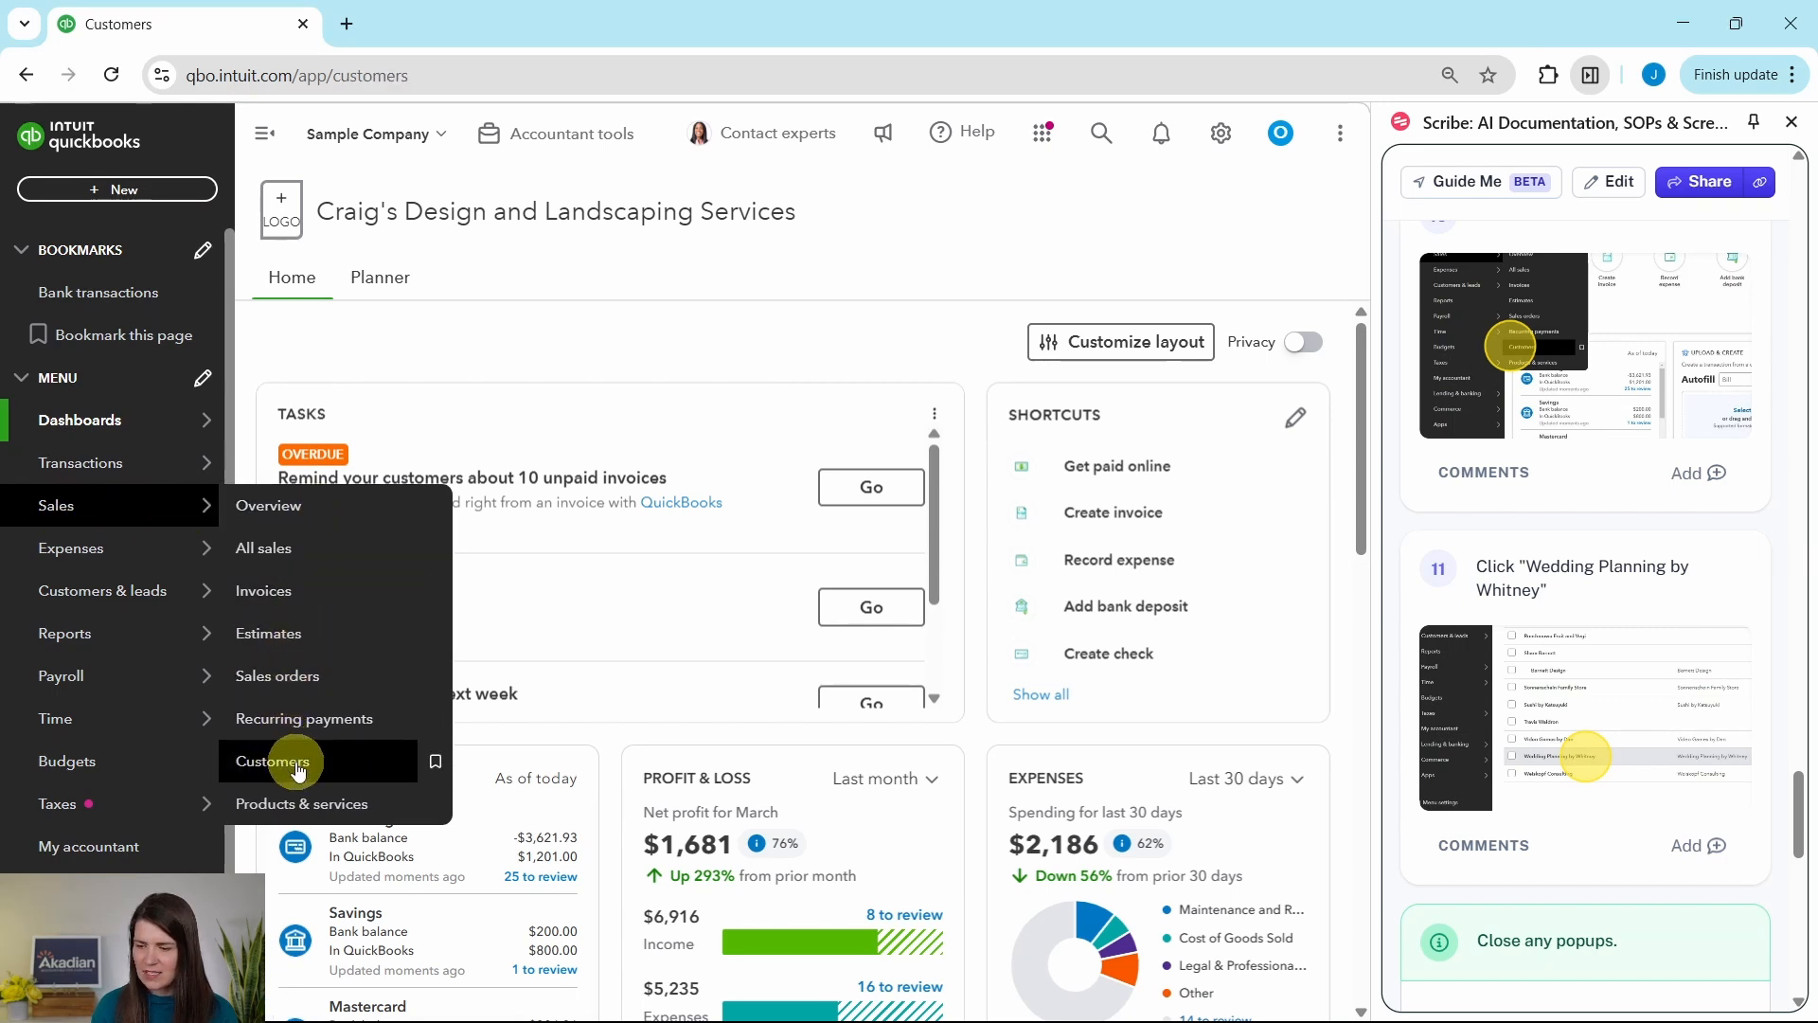
Step: Open the Wedding Planning by Whitney customer profile and examine its open balance and transaction list
scroll(1667, 530, down, 5)
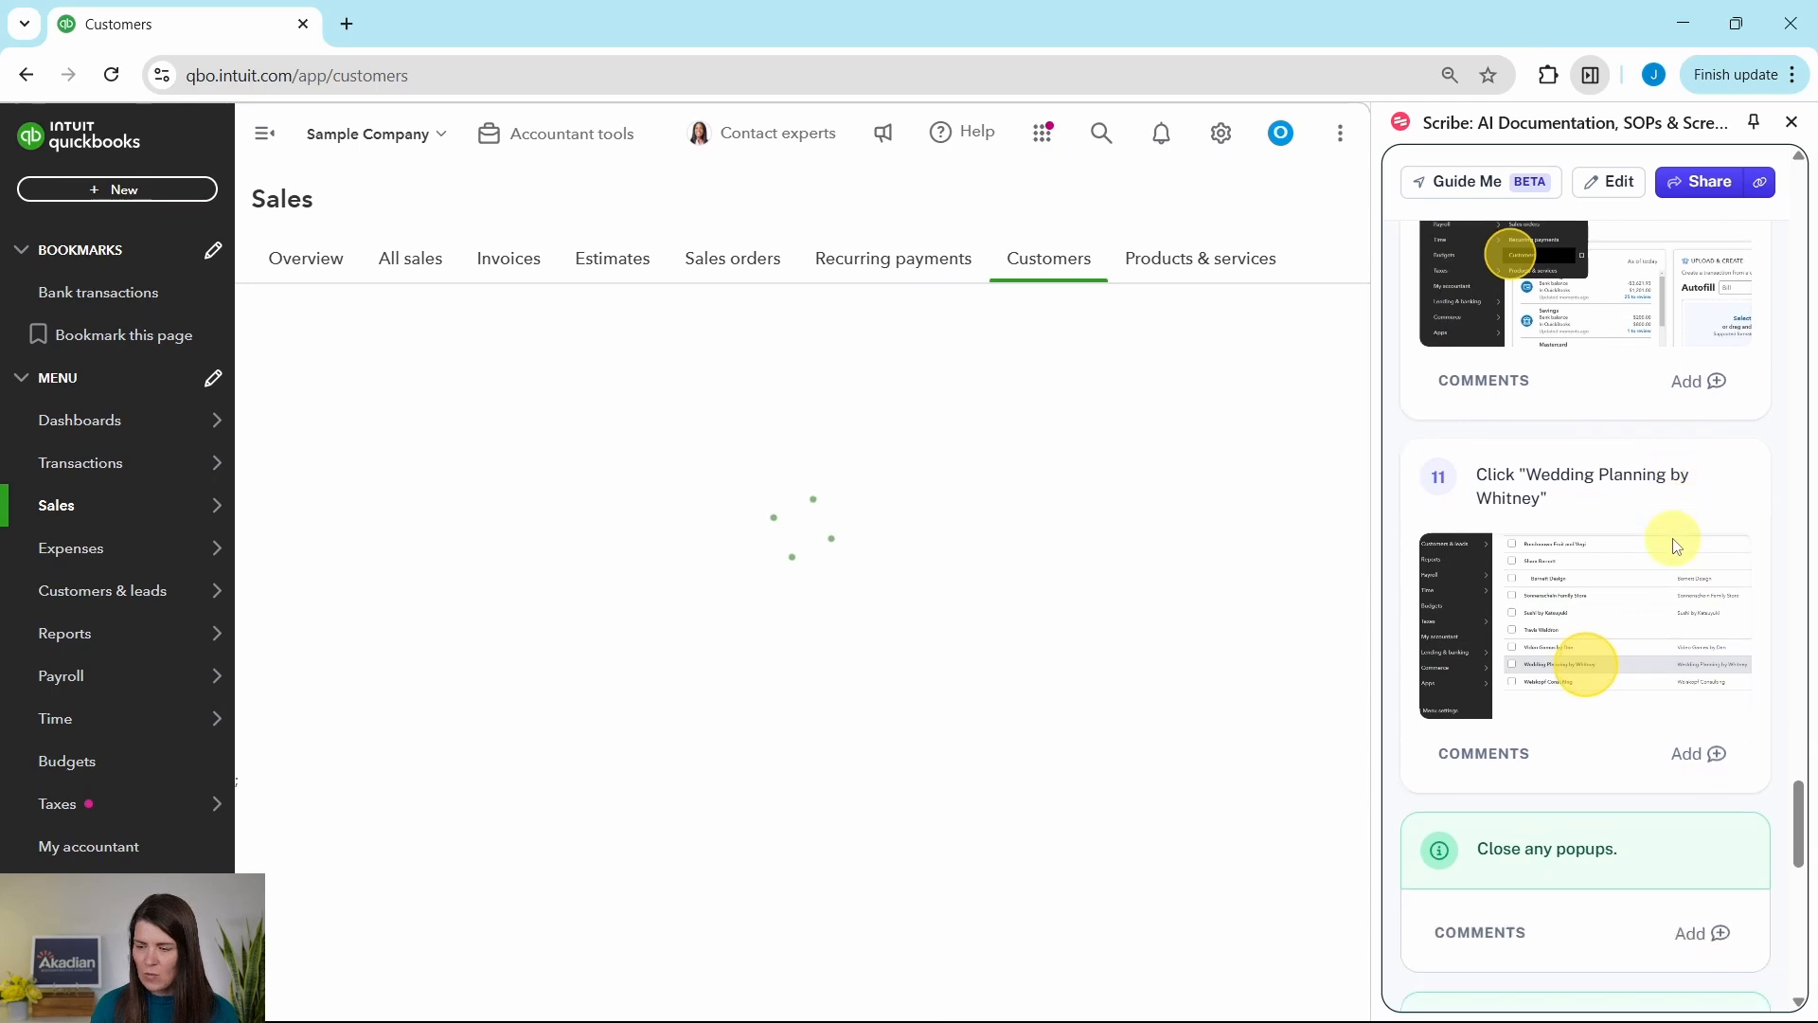
scroll(448, 551, down, 7)
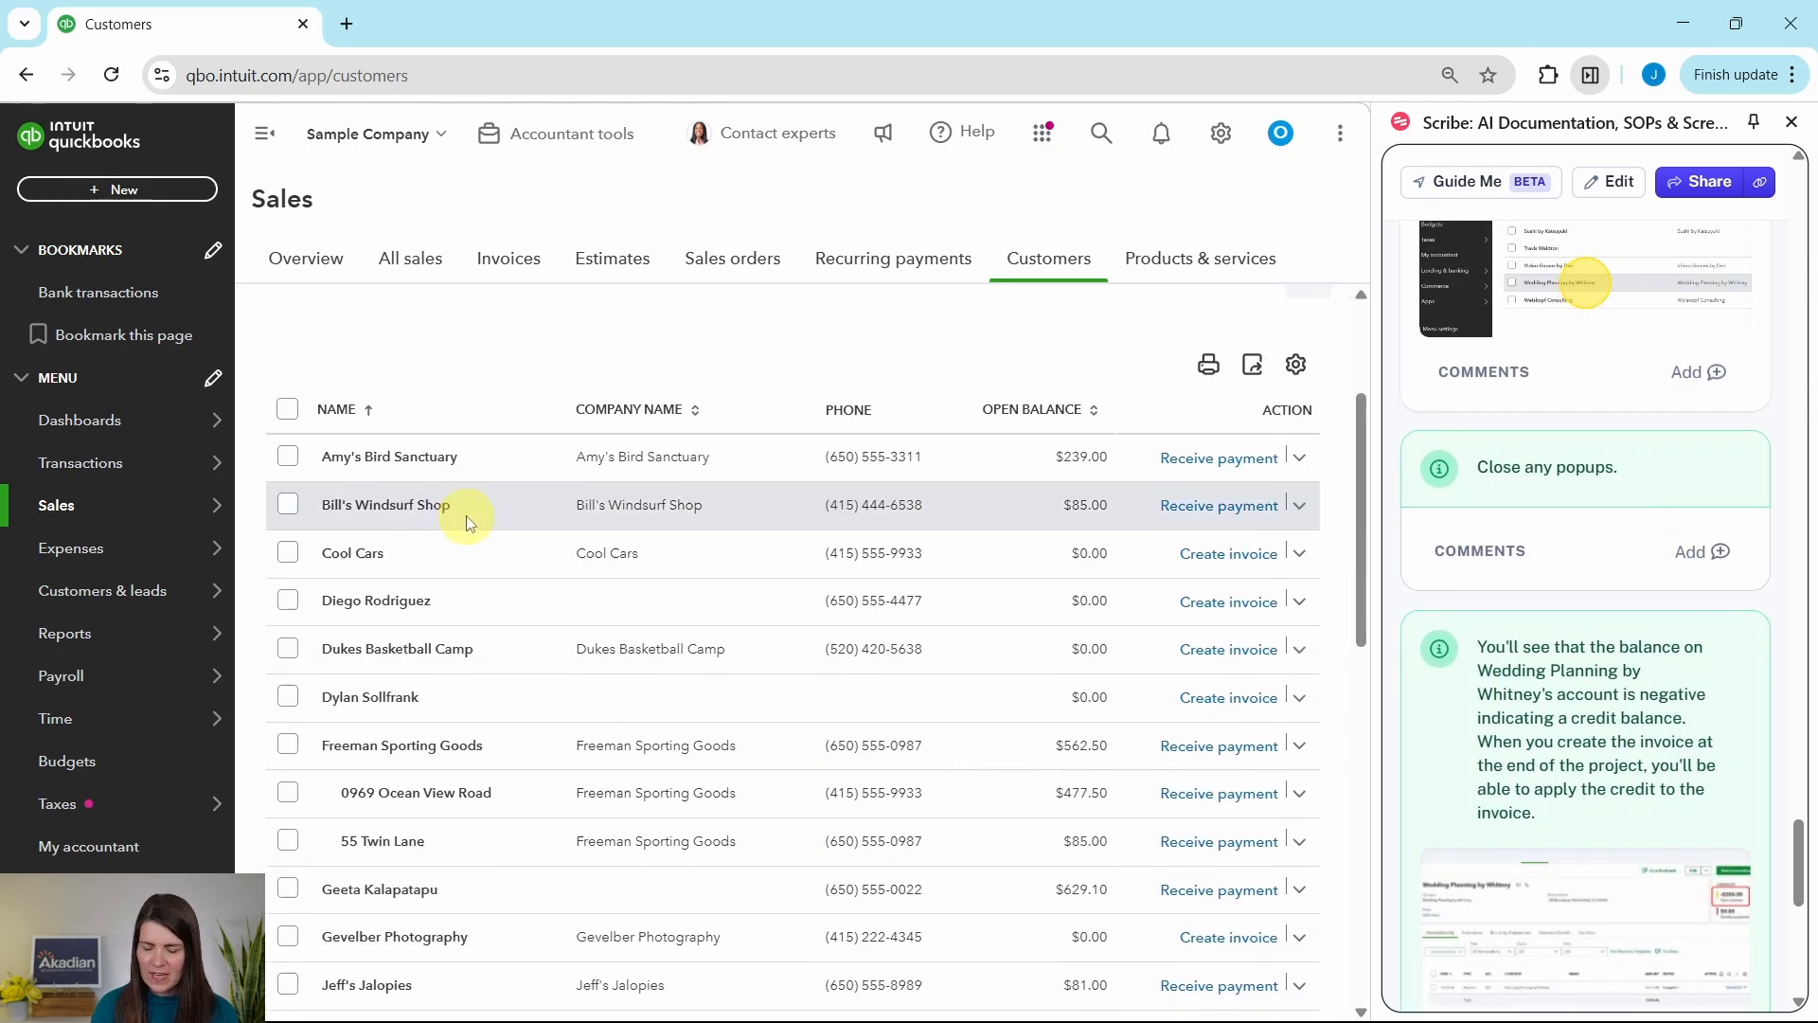
scroll(497, 449, down, 6)
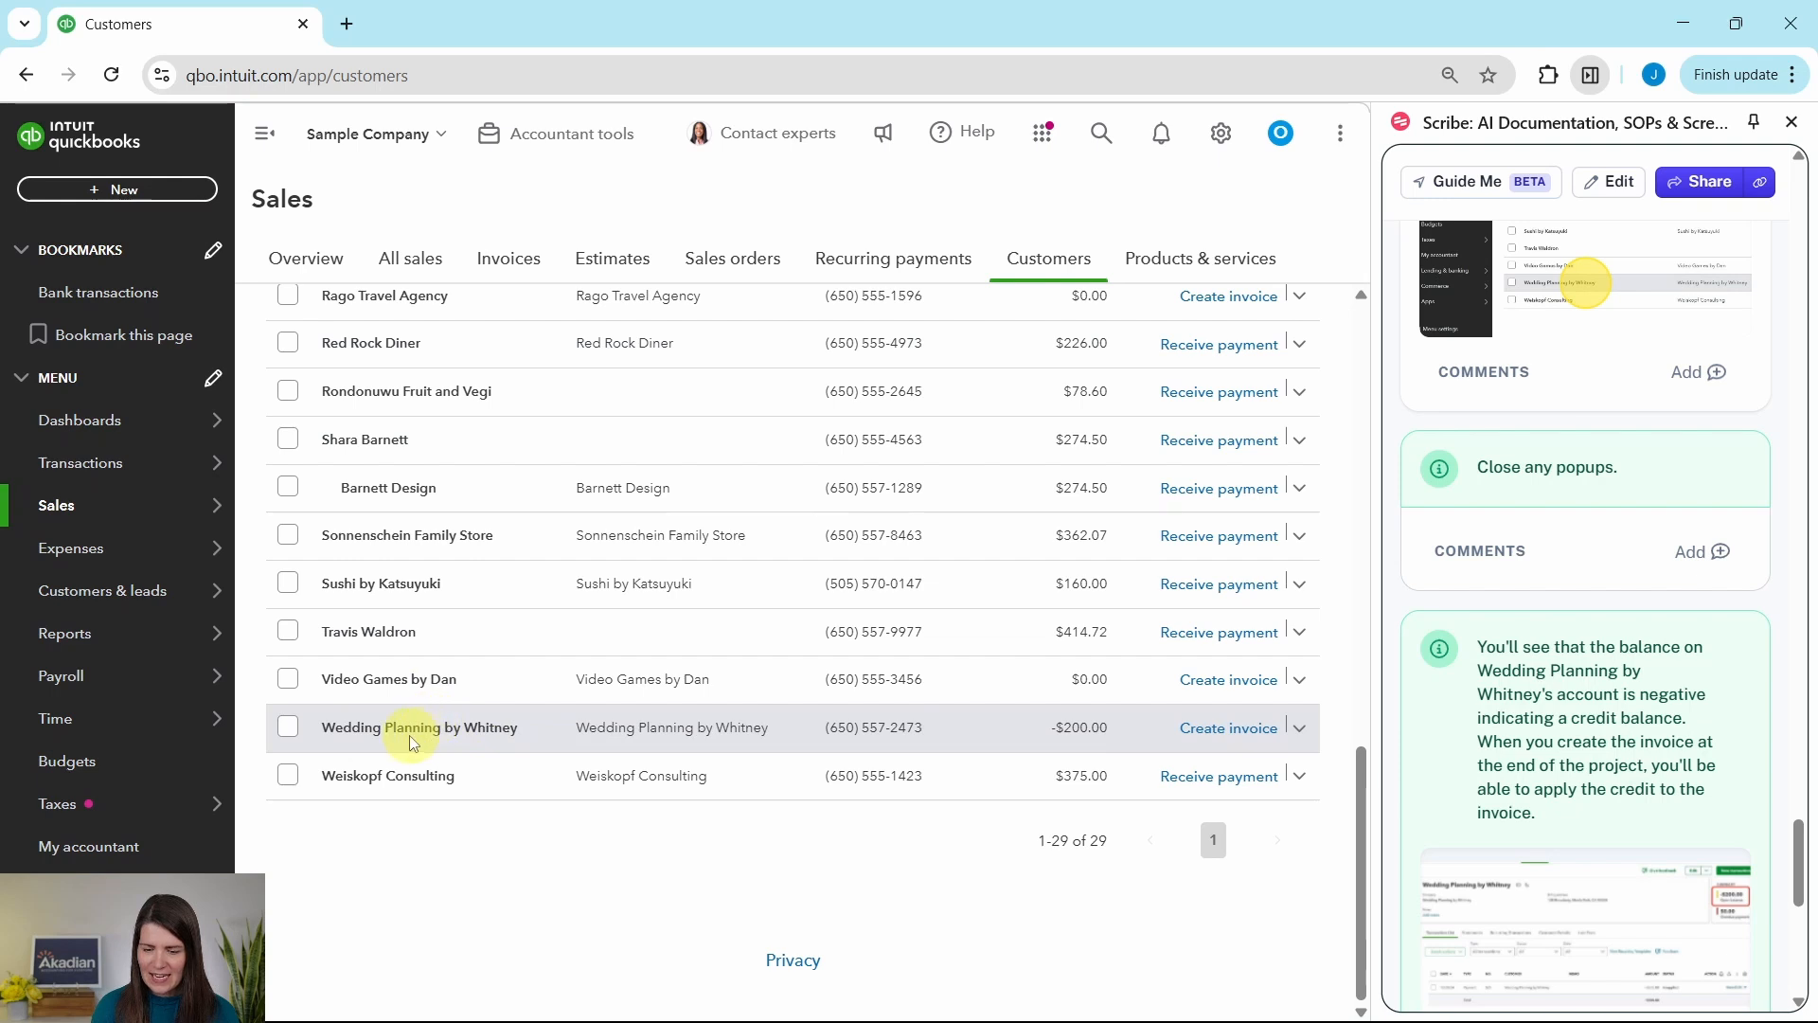
click(400, 735)
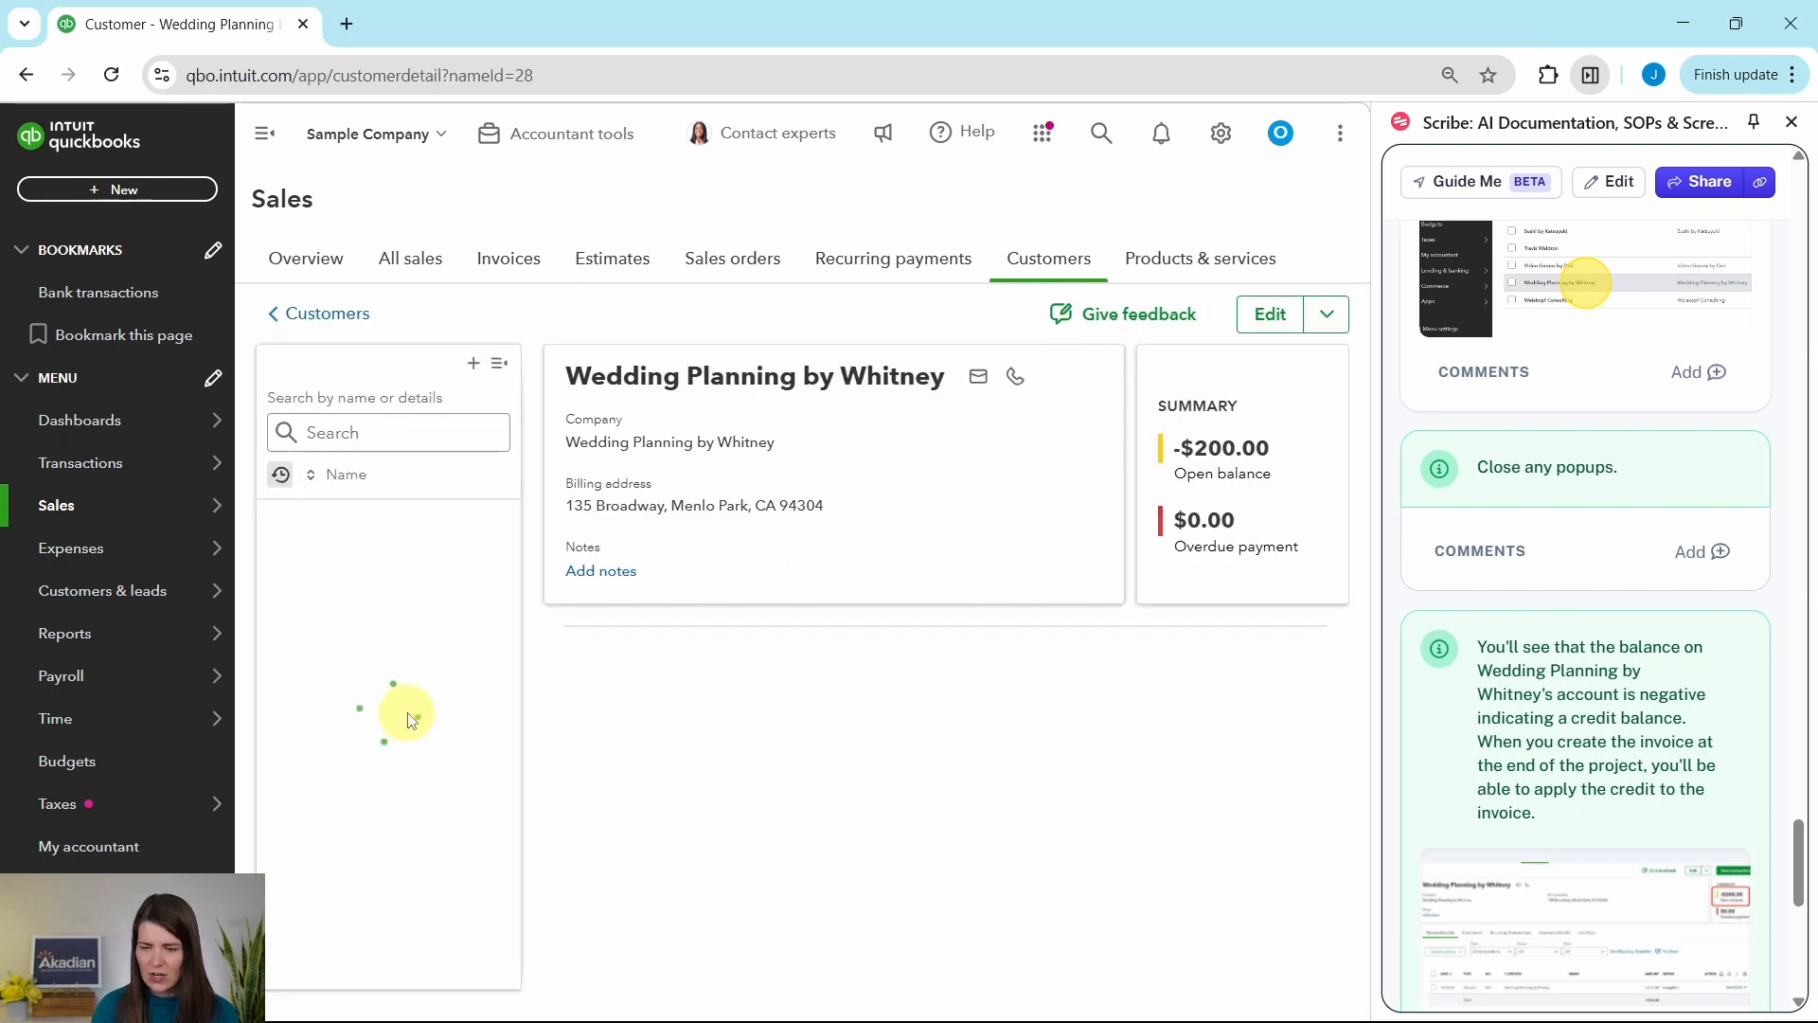
scroll(994, 532, down, 3)
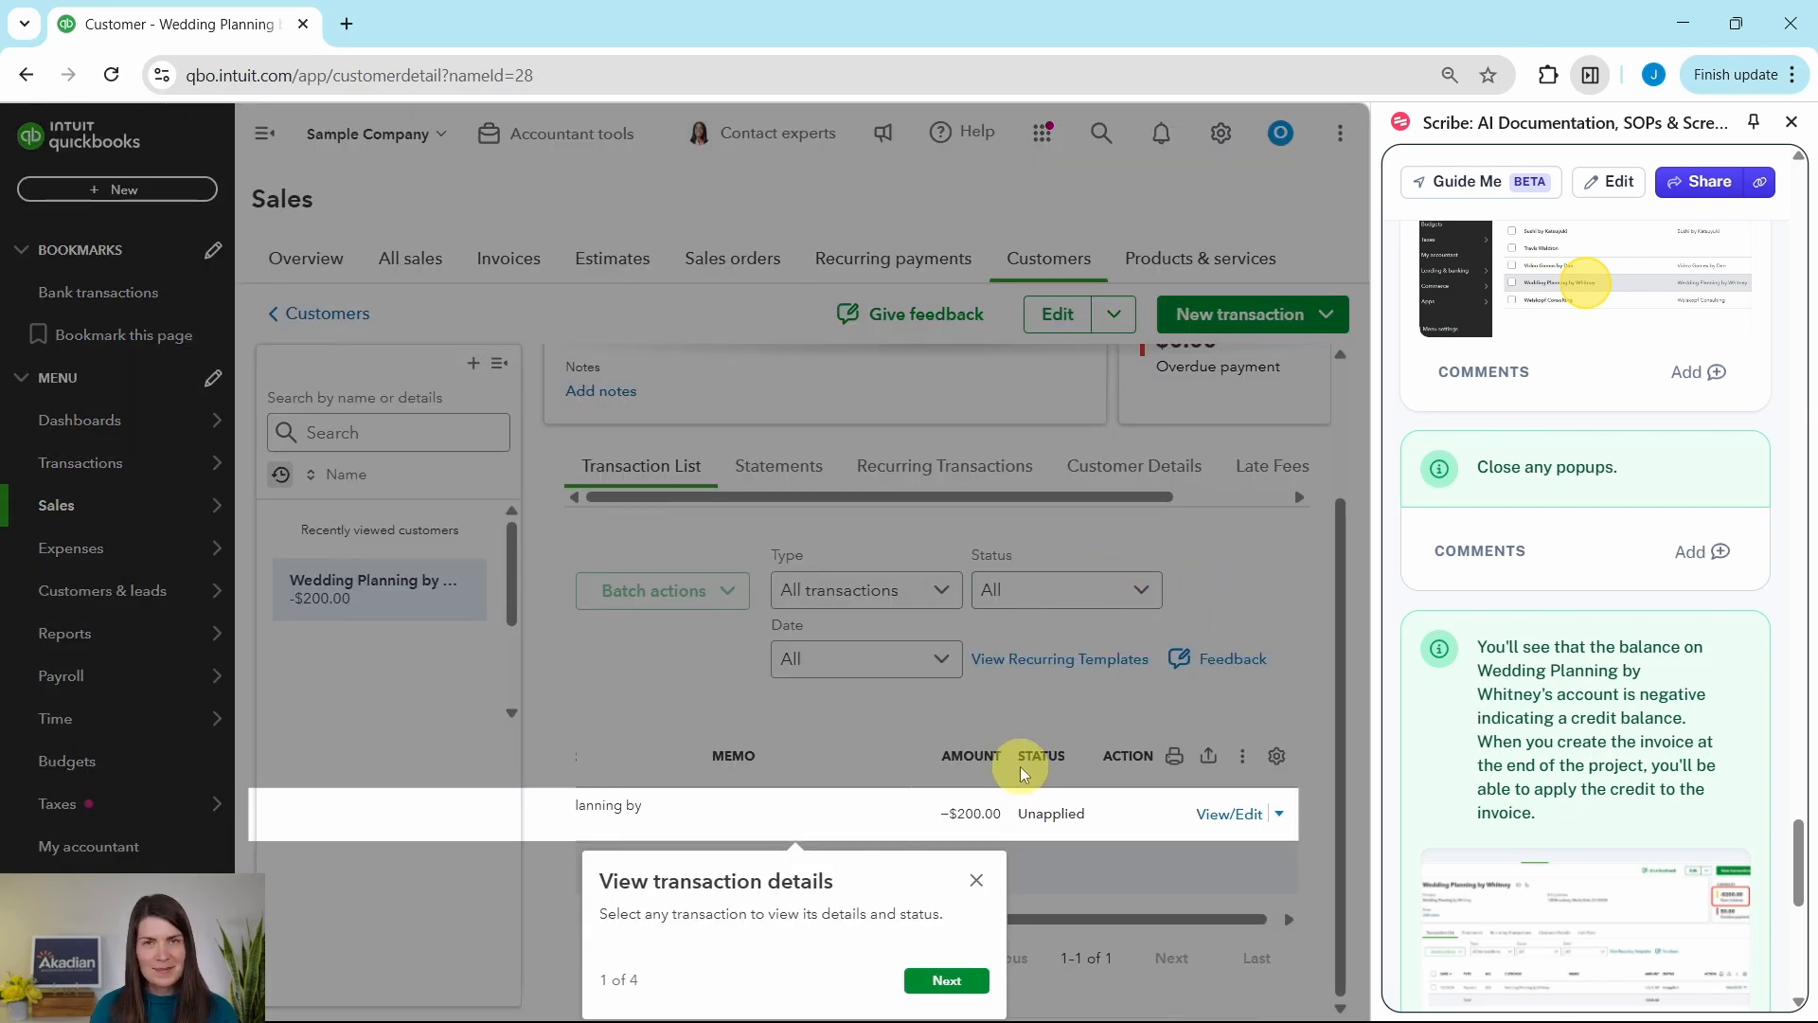
Step: Dismiss the transaction details tour pop-up and check the open balance in the customer's summary against the guide
click(978, 879)
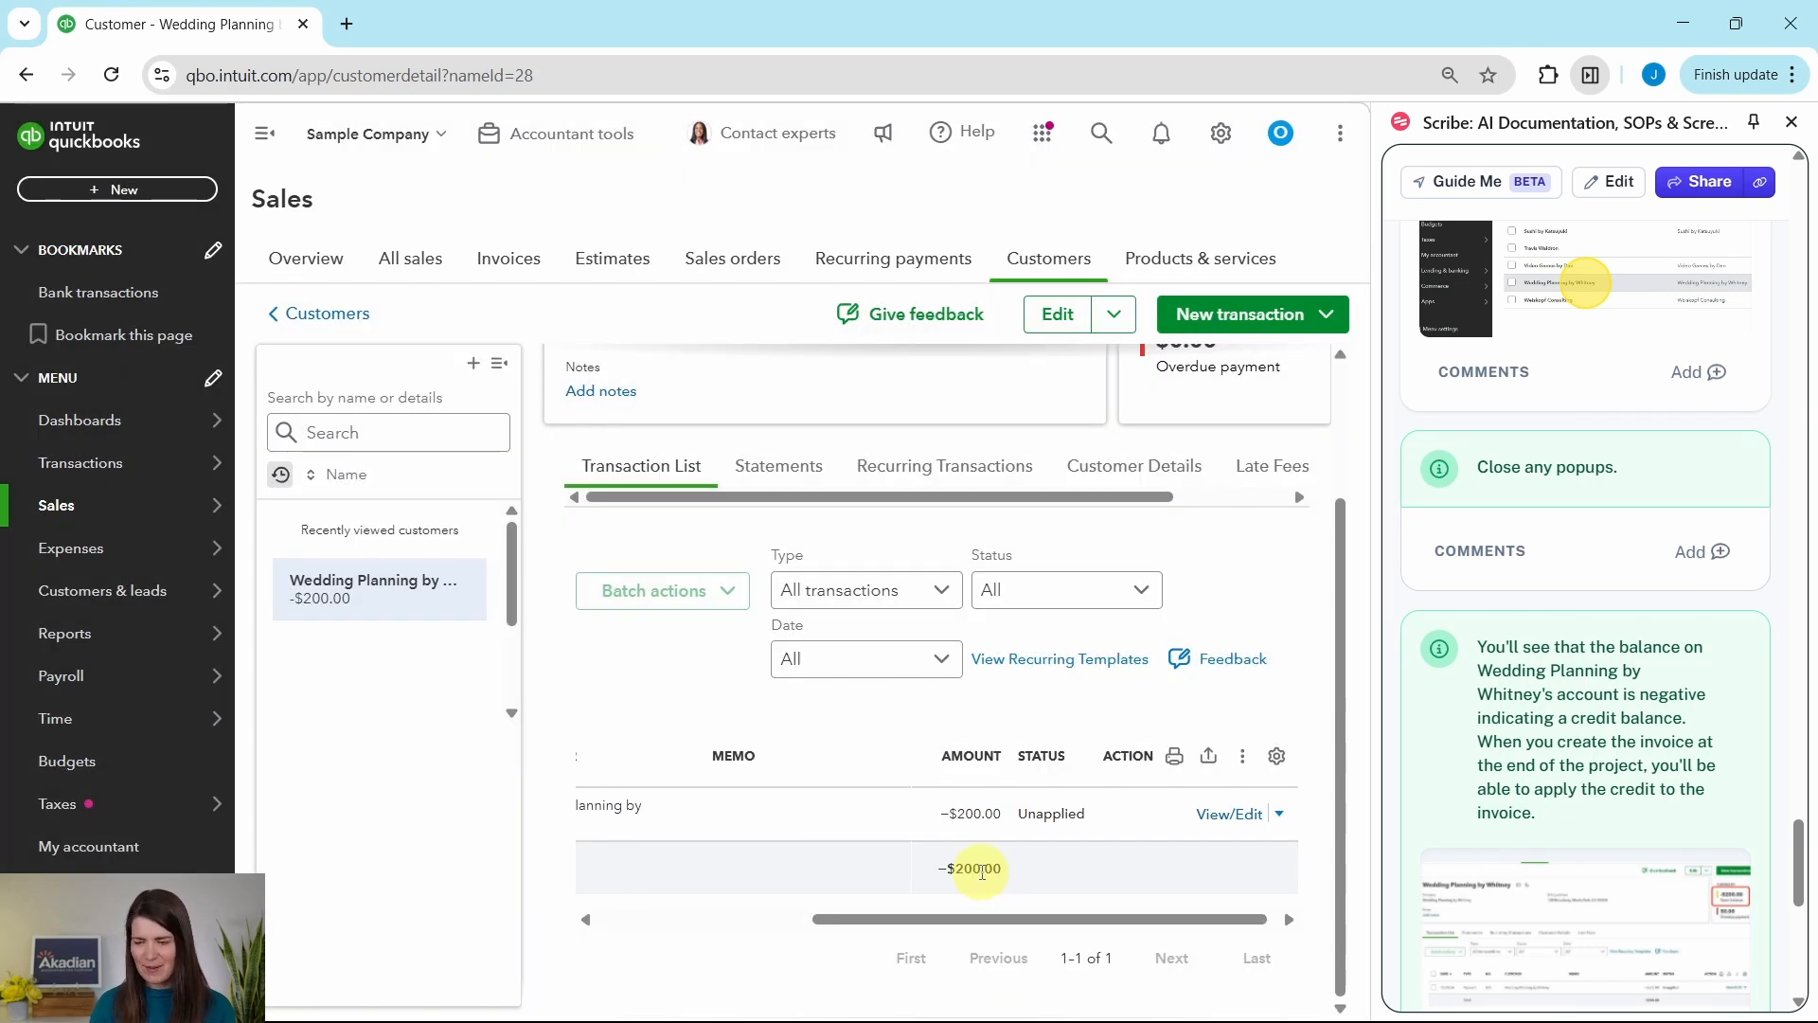
scroll(1099, 719, up, 3)
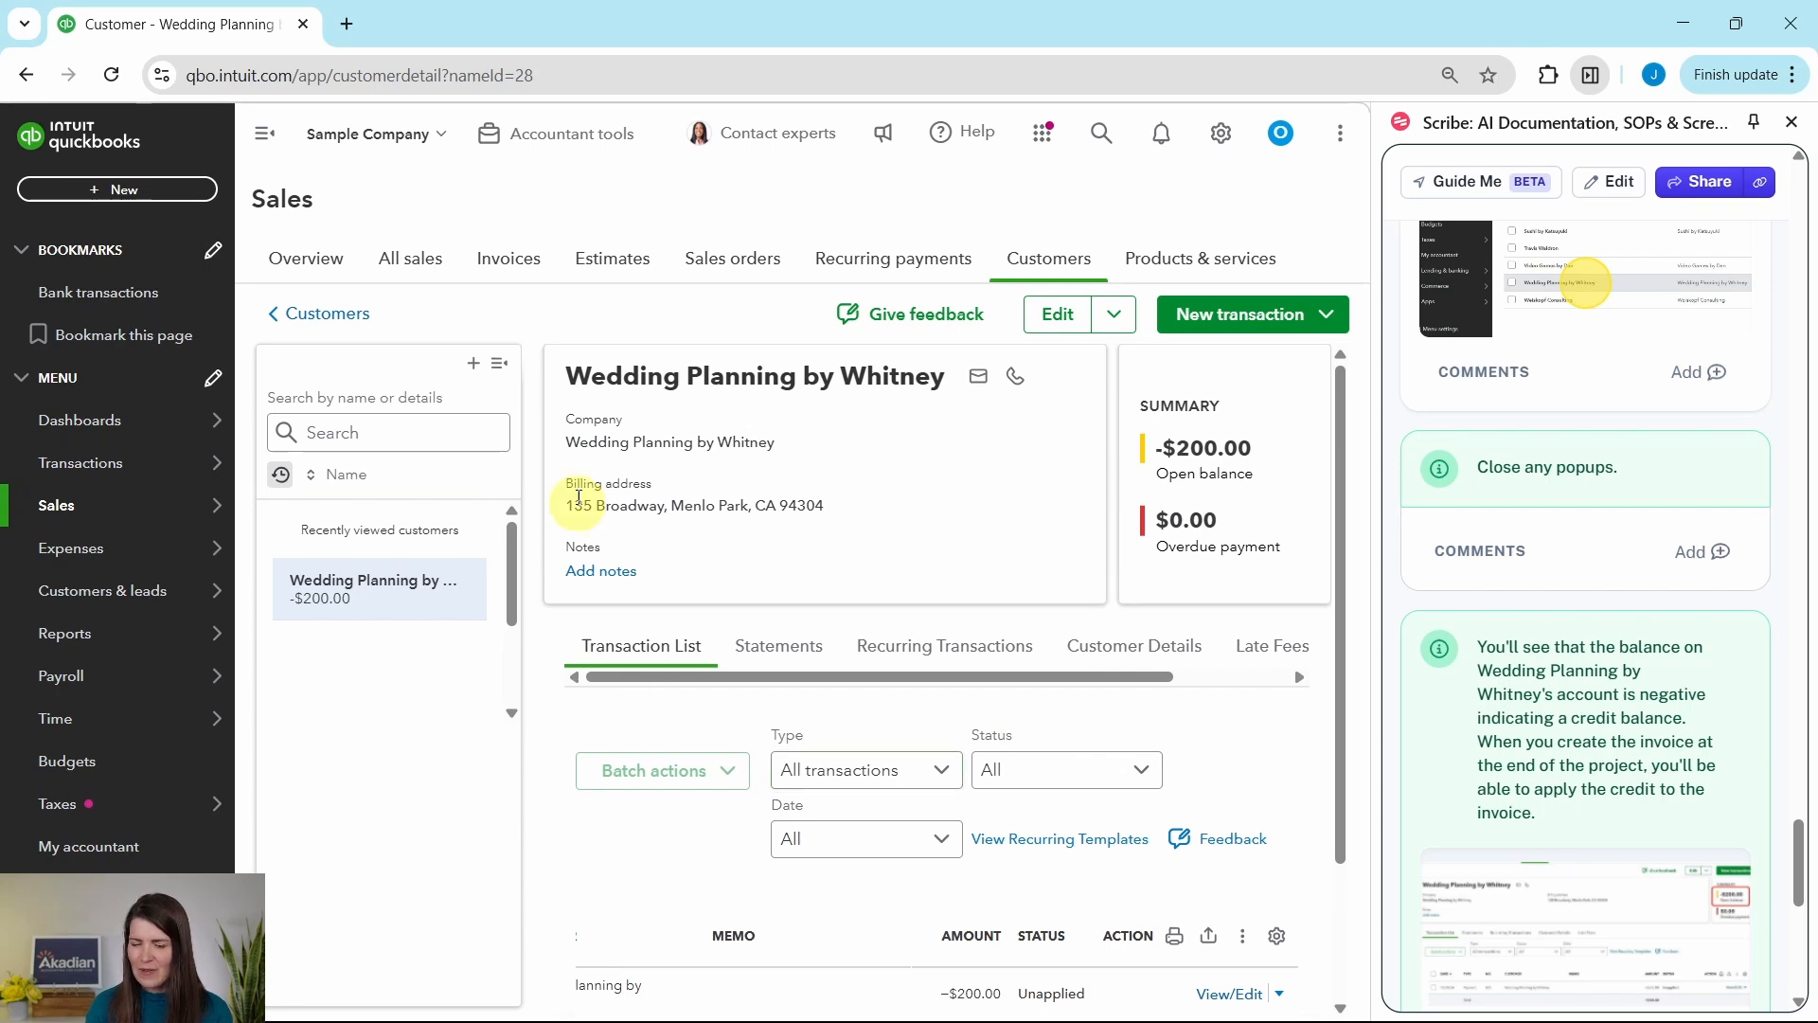
scroll(1596, 647, down, 2)
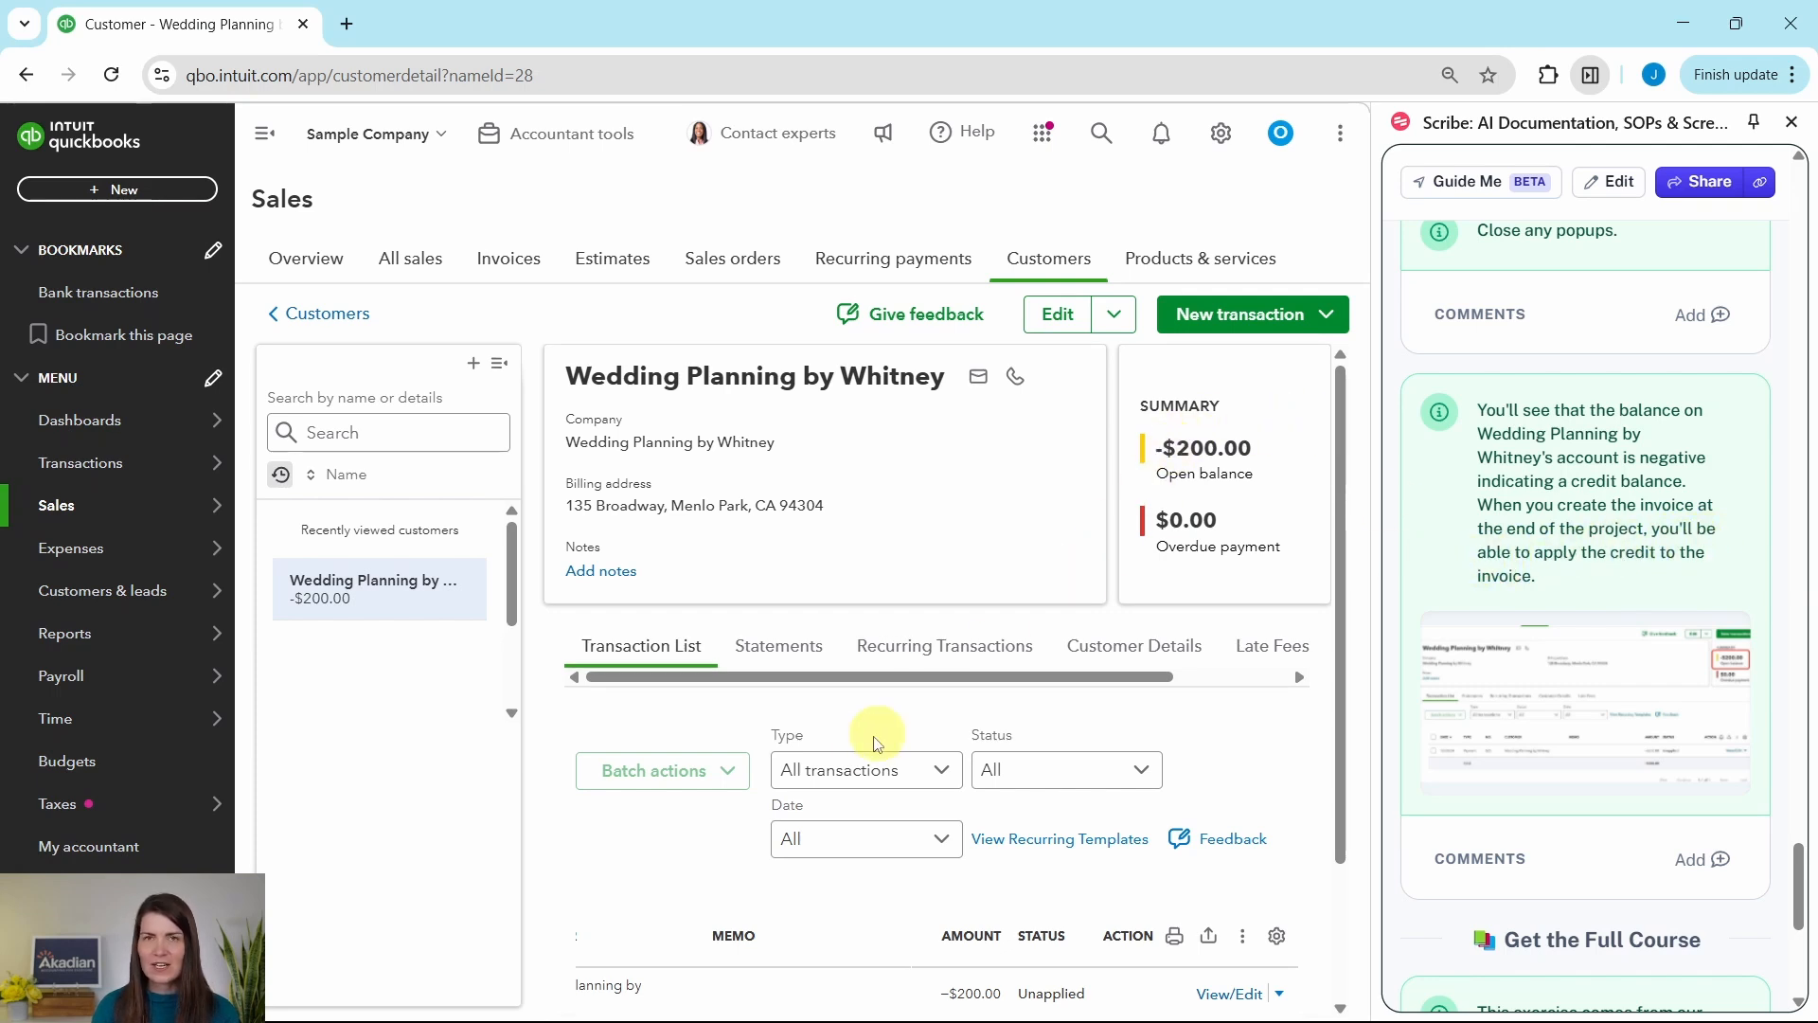
Step: Examine the payment's date, type, amount and status in the transaction list and compare it with the customer's open balance
scroll(872, 778, down, 1)
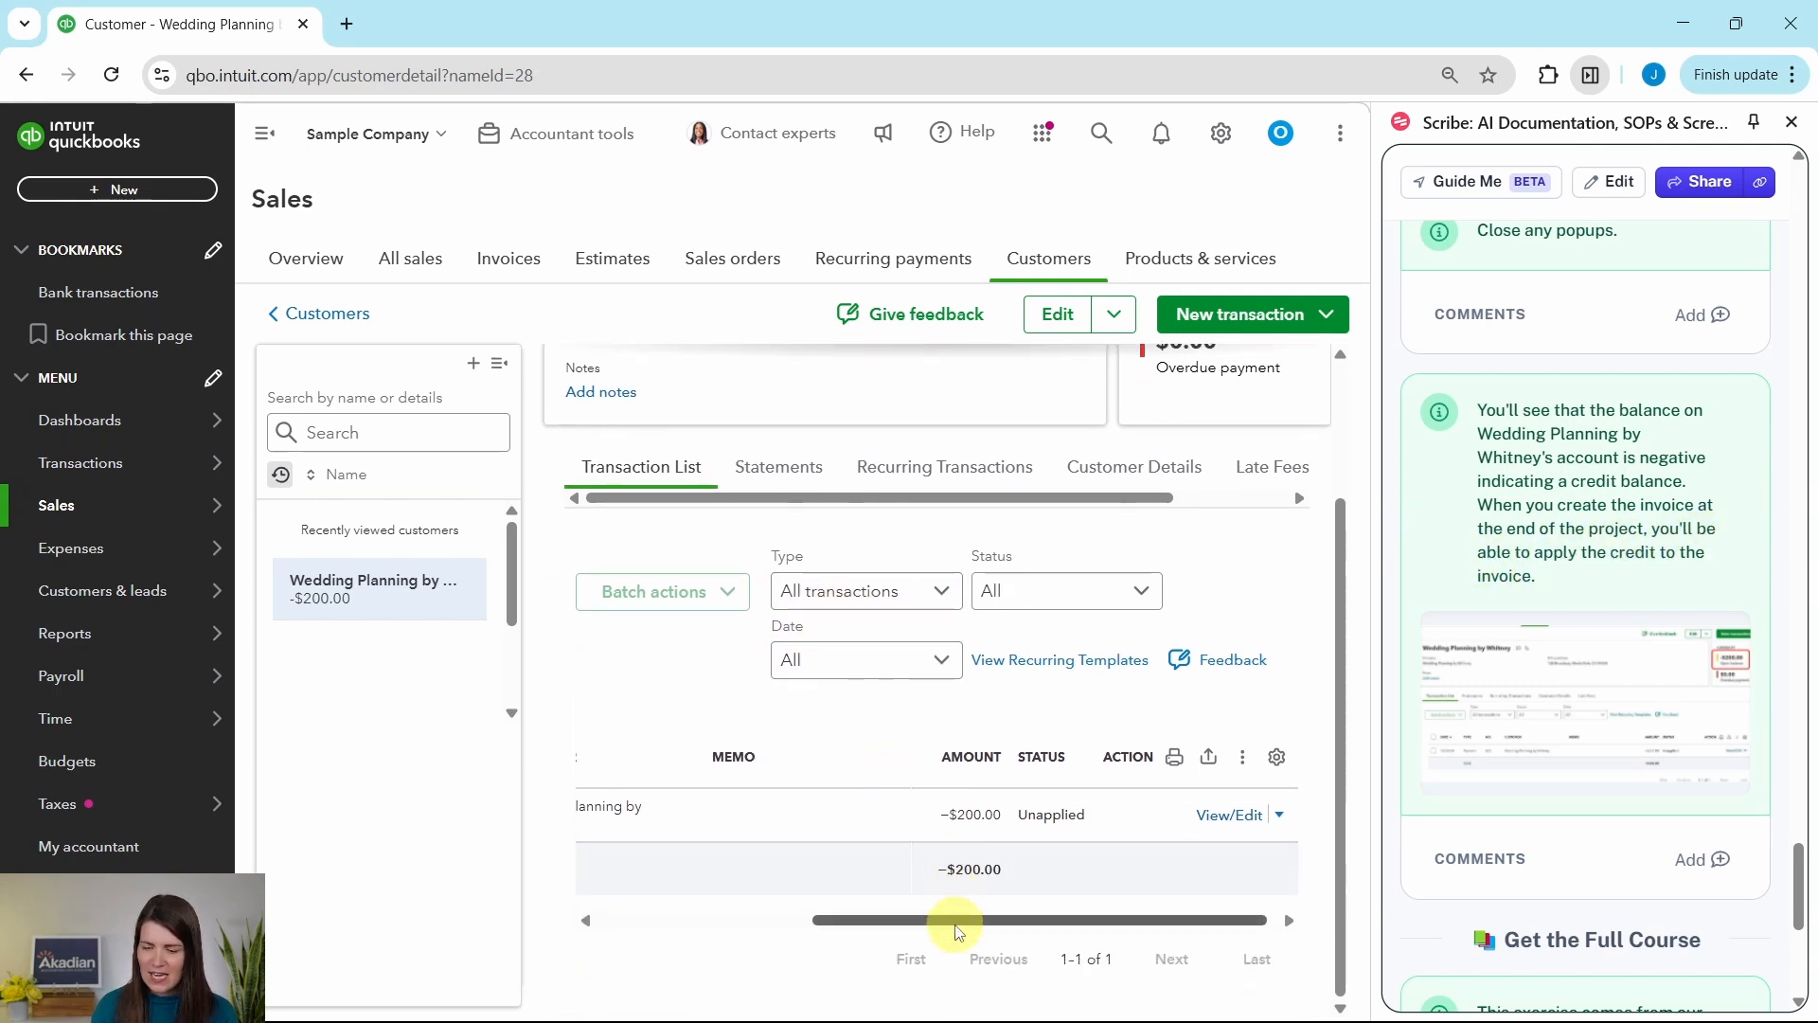
drag(943, 921, 692, 940)
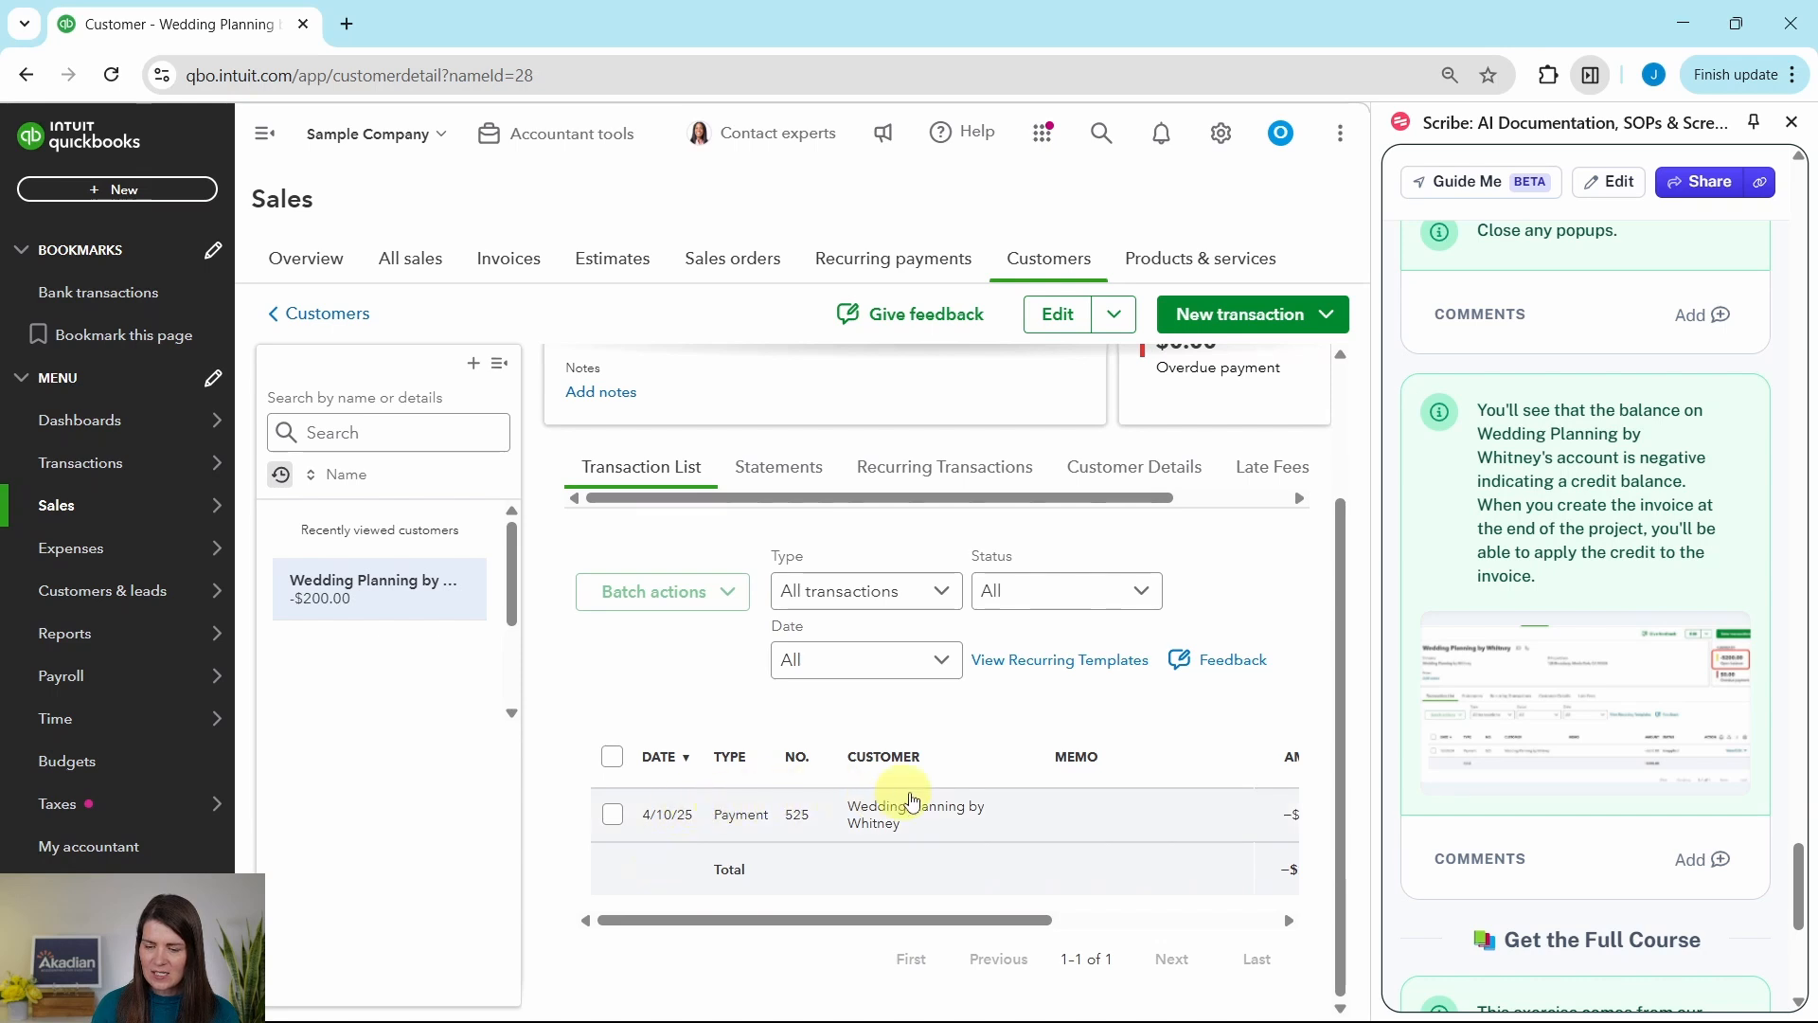
drag(988, 924, 1032, 925)
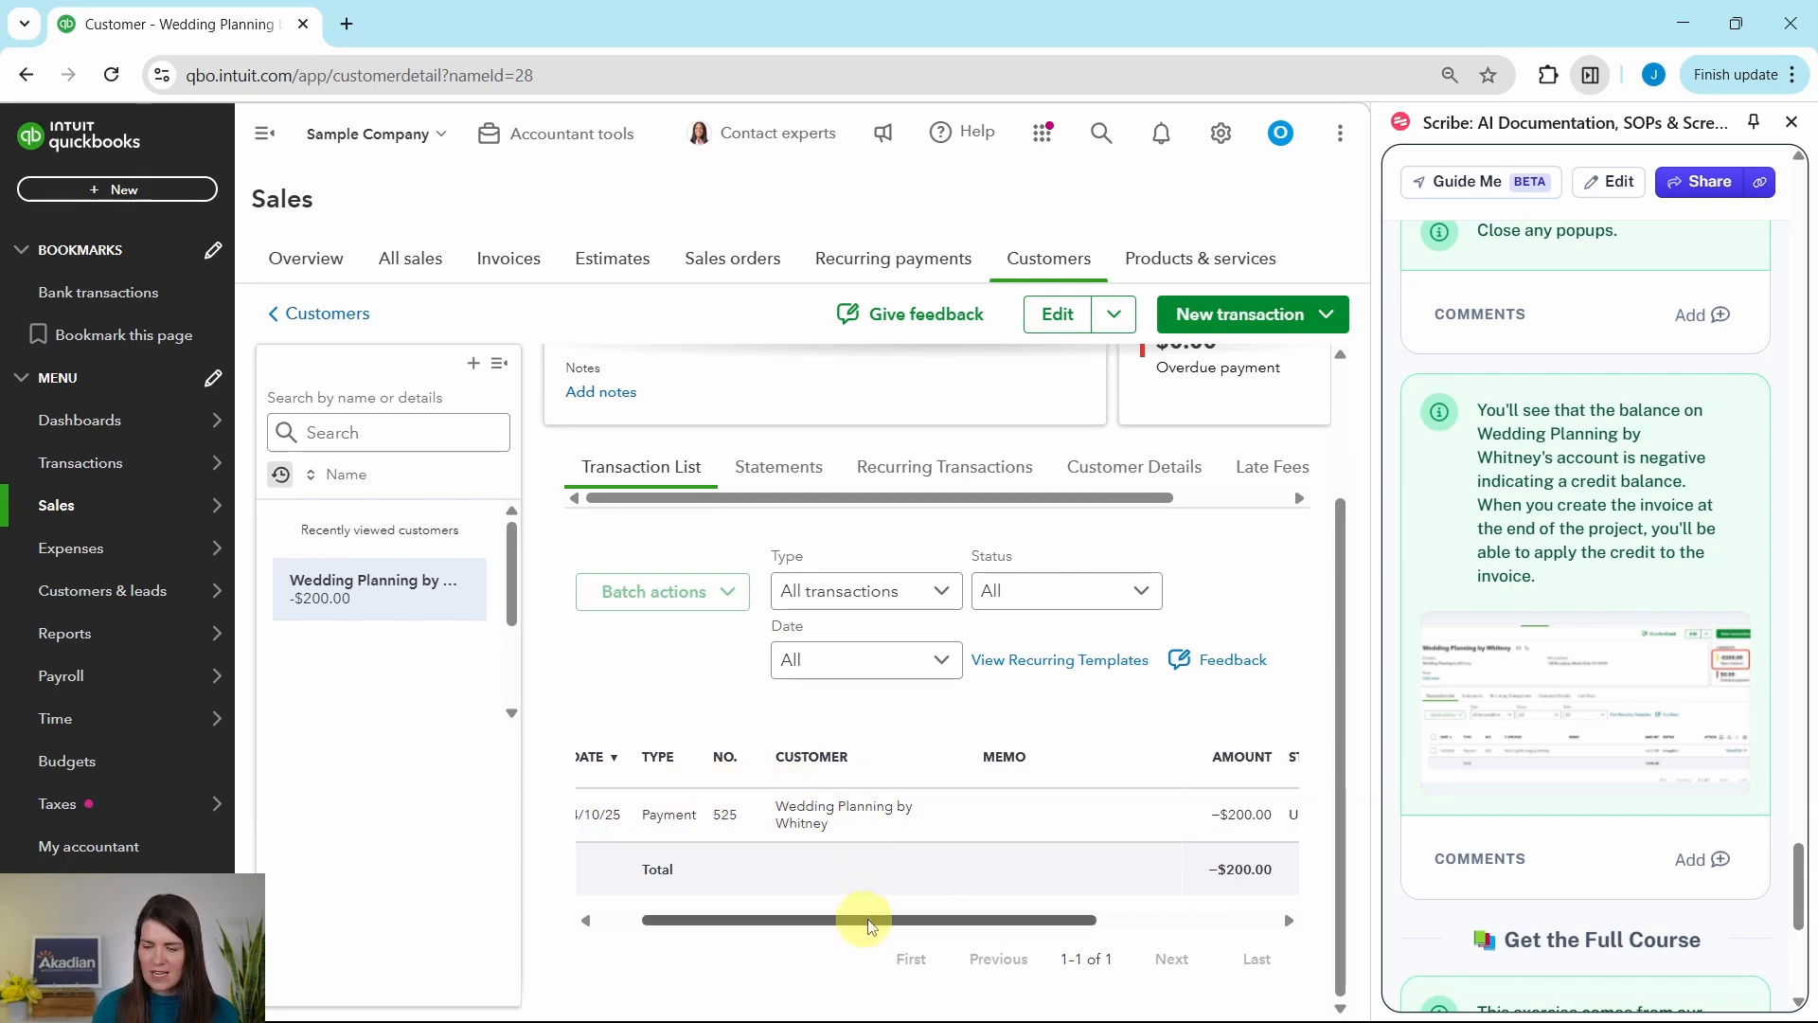
drag(864, 919, 1046, 924)
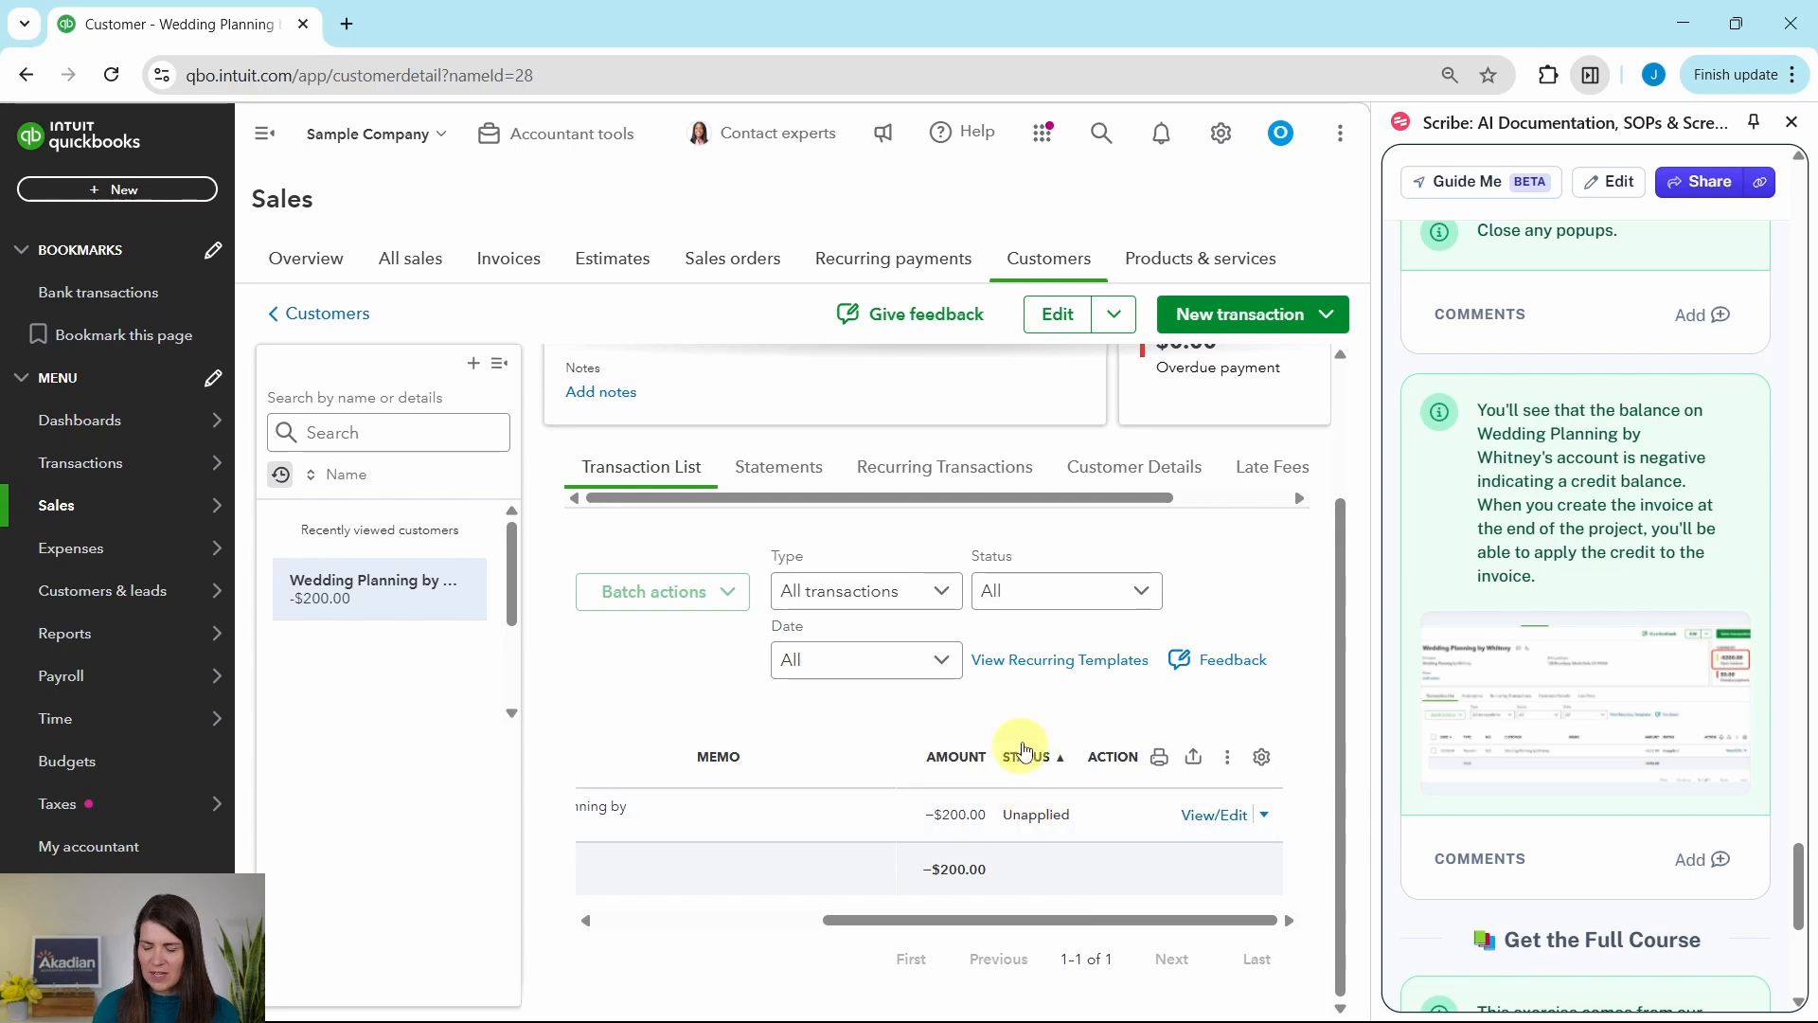
scroll(1042, 757, up, 2)
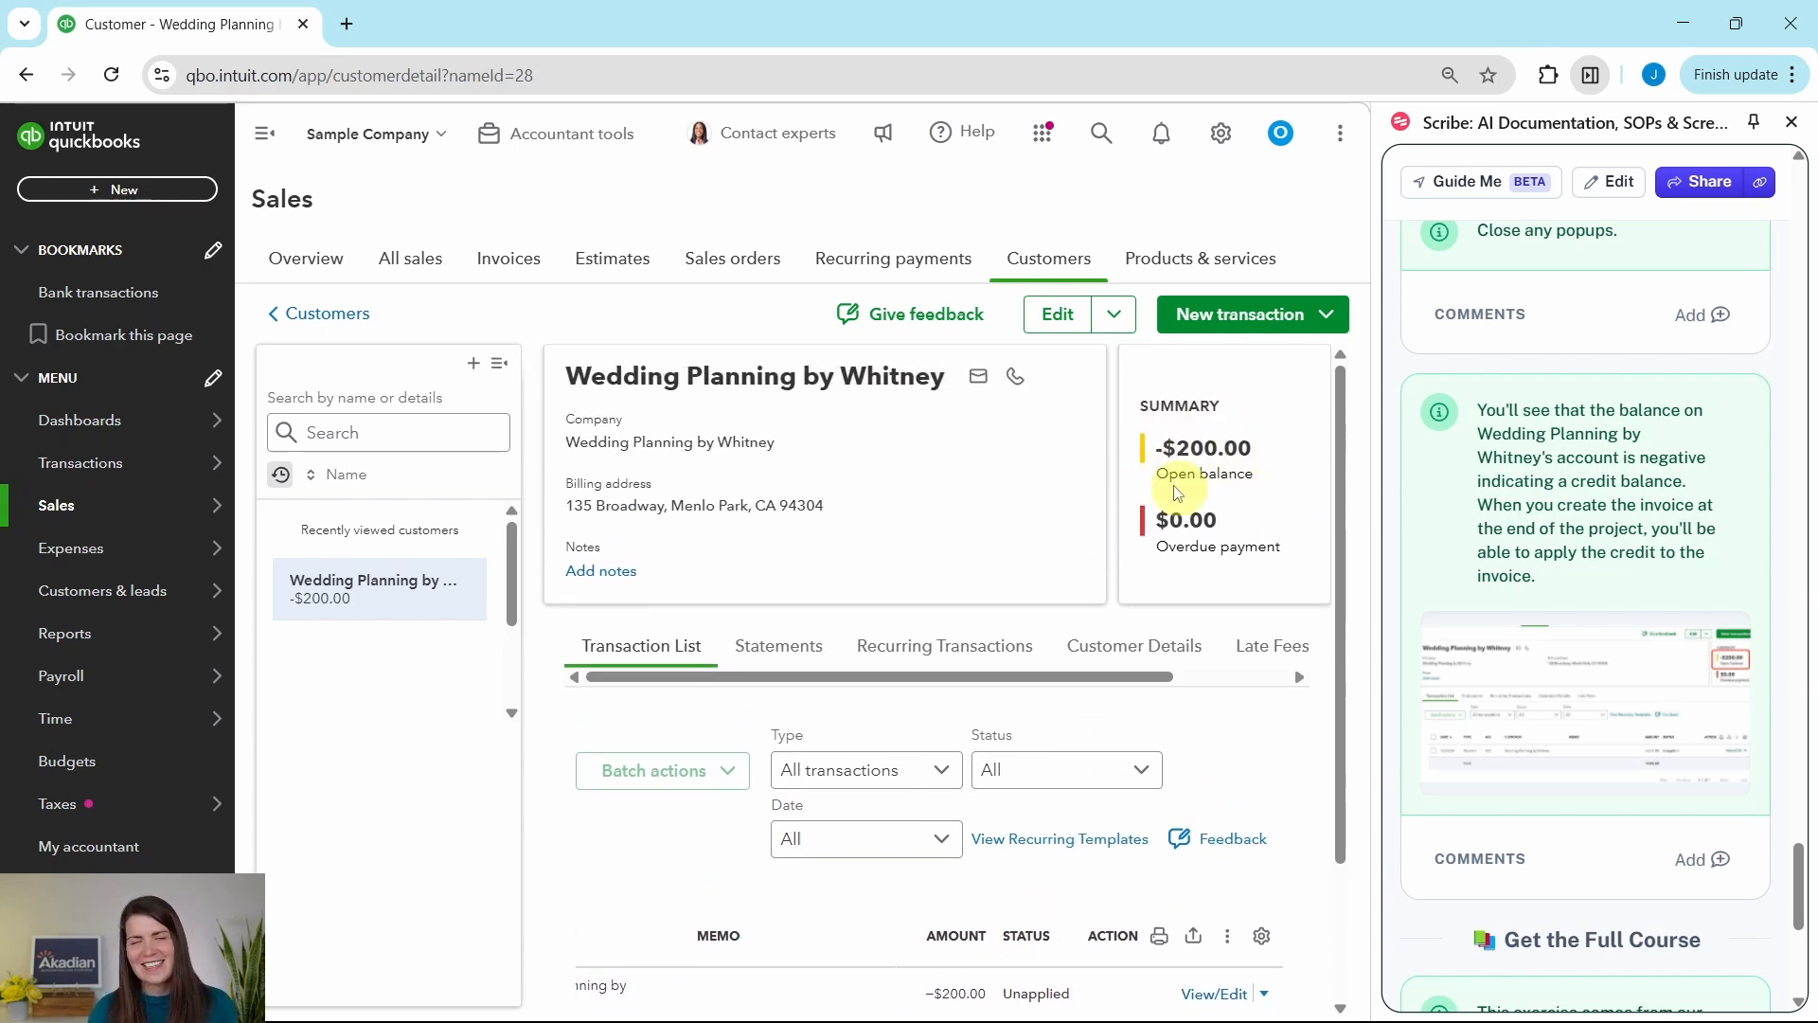
scroll(1070, 796, down, 2)
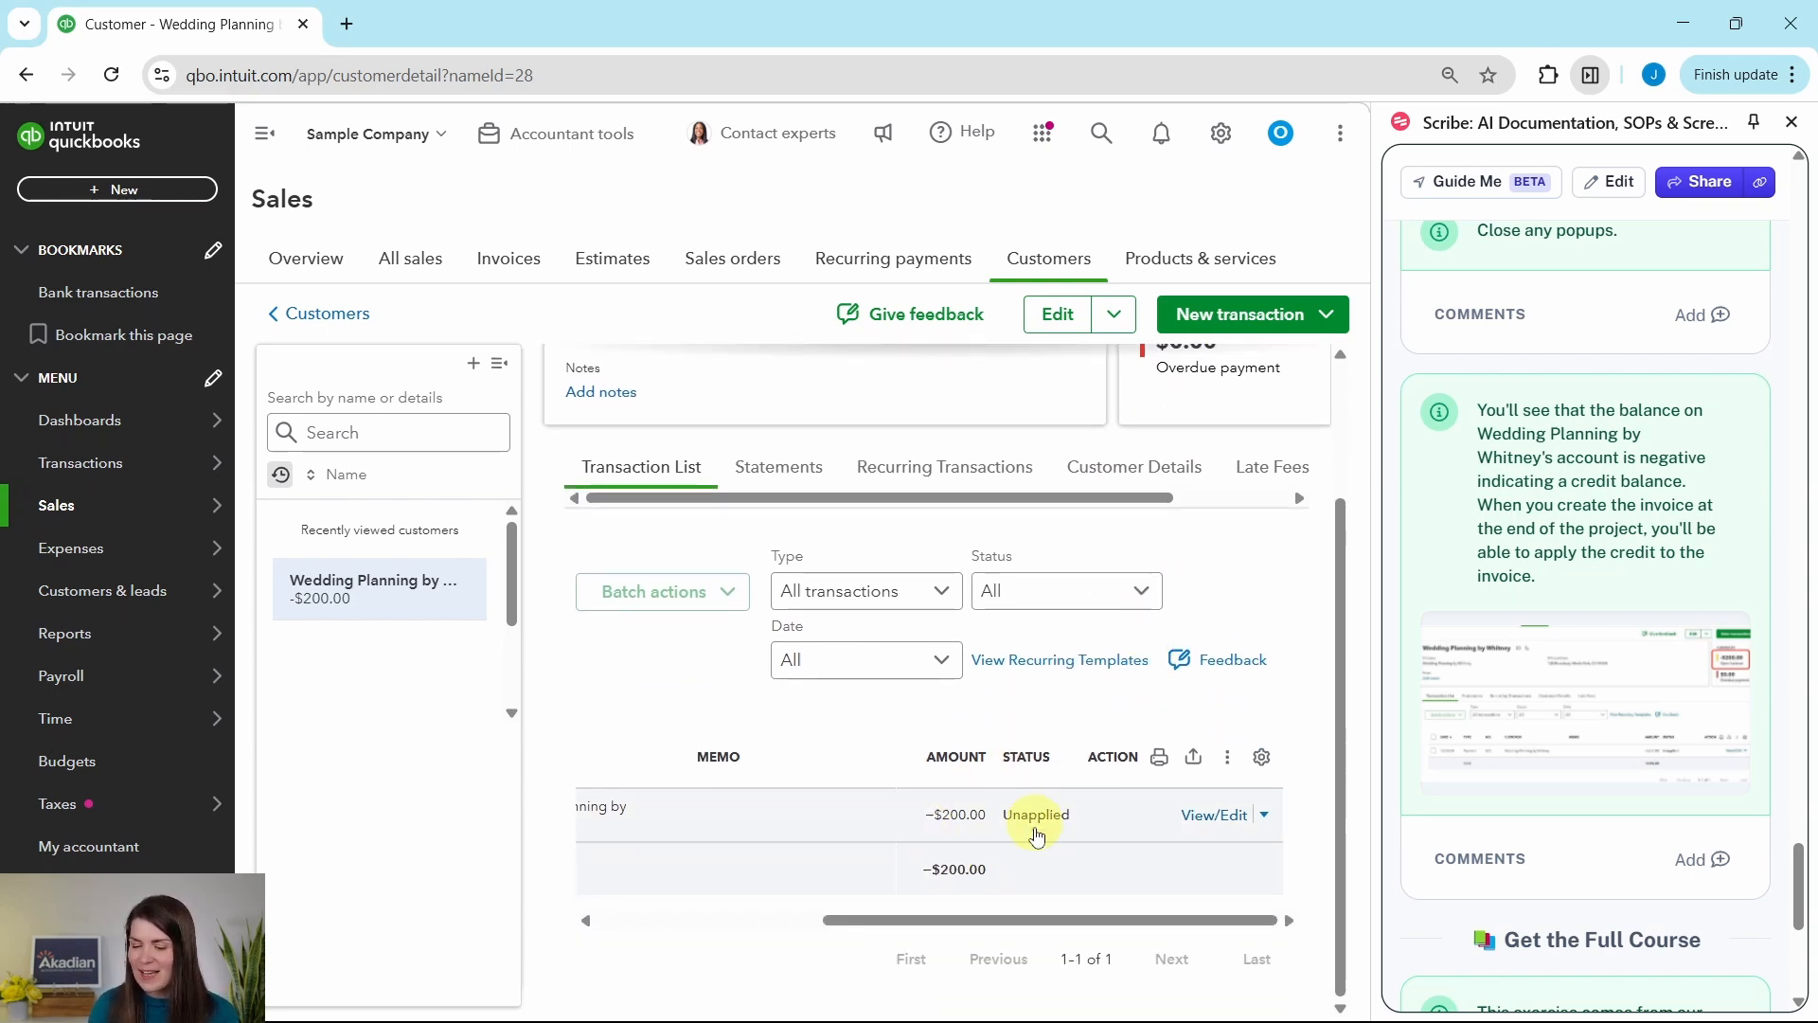
scroll(1123, 625, up, 2)
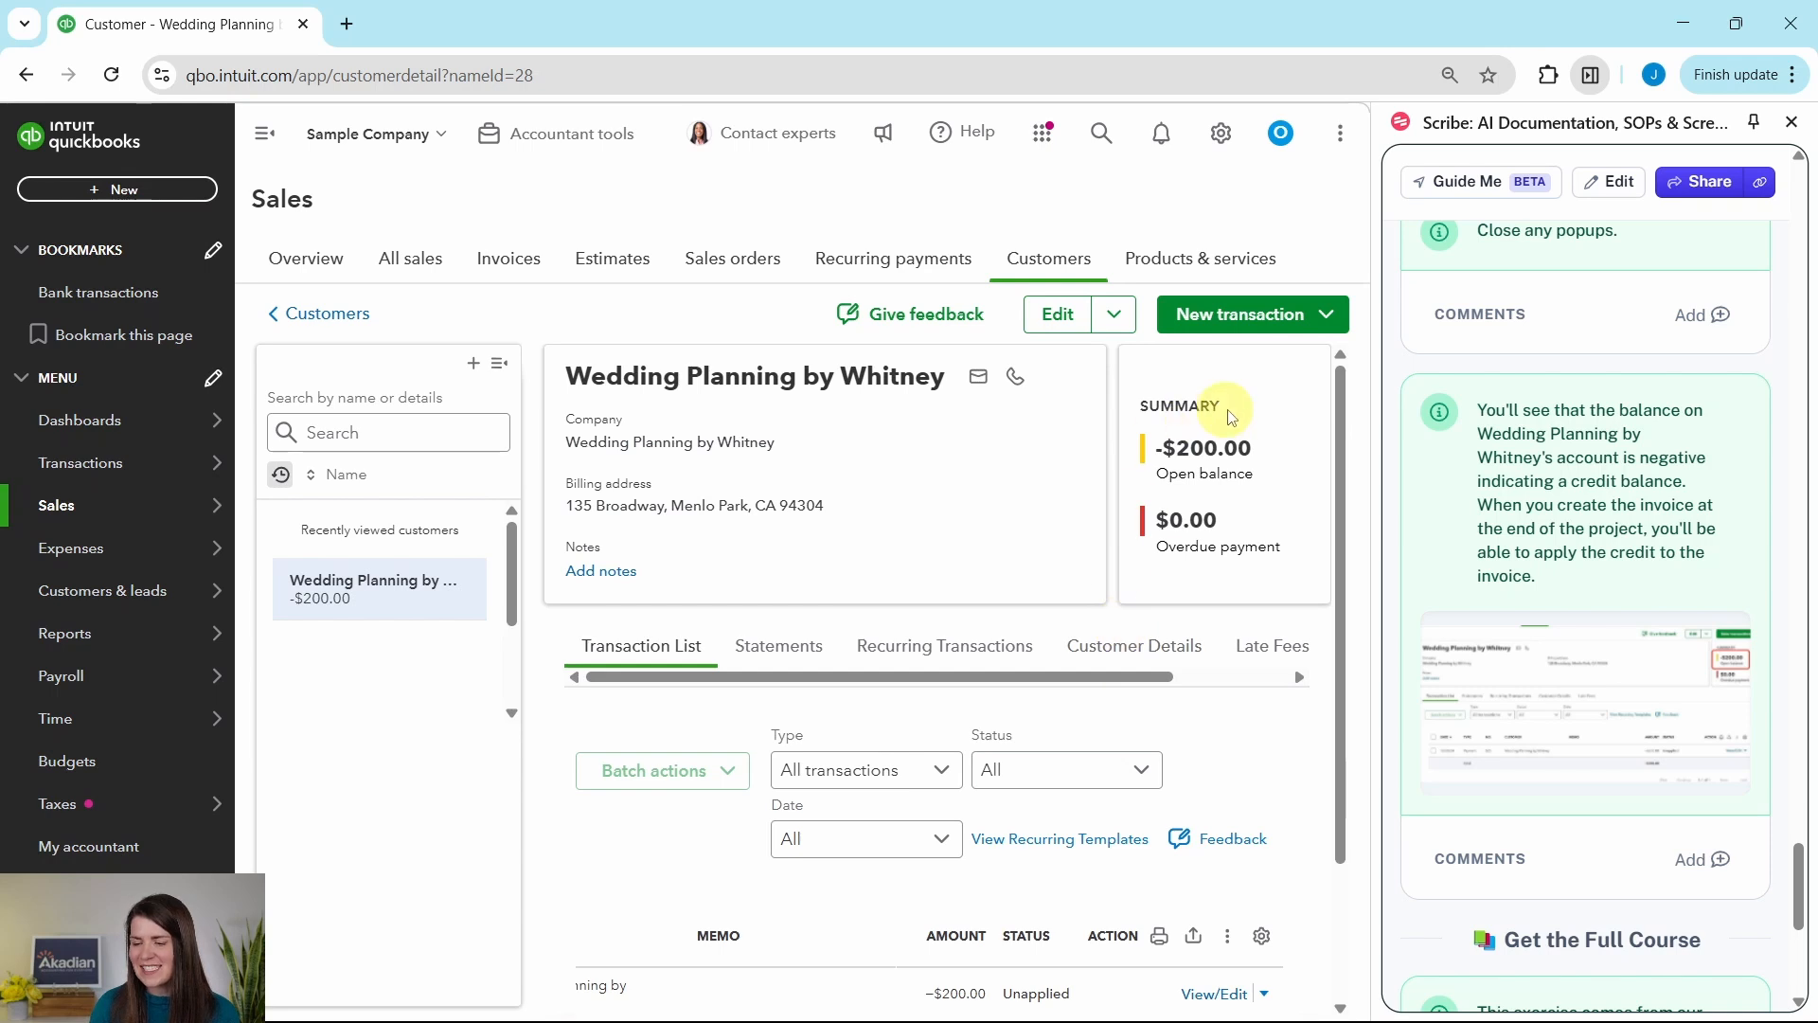